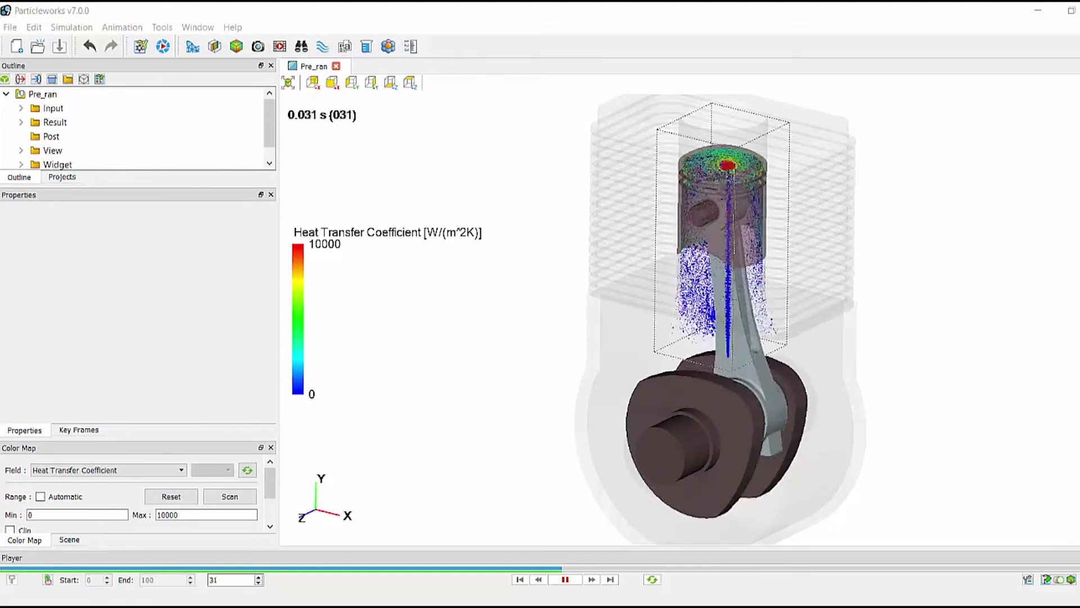
Open the scene of the PistonDemo project and expand its input objects
{"action": "left_click", "coordinate": [62, 177]}
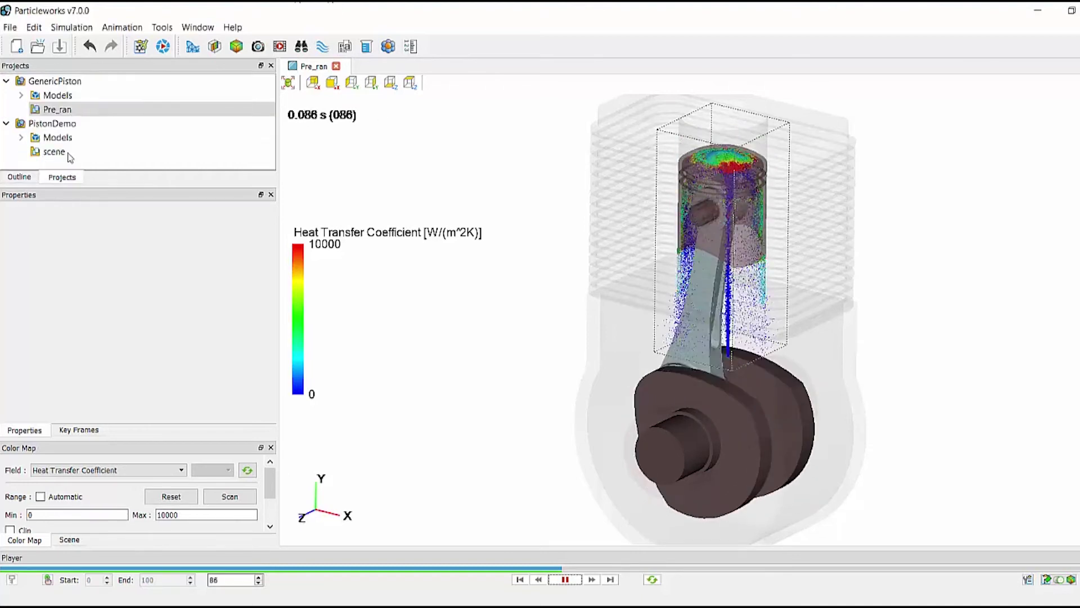
{"action": "double_click", "coordinate": [60, 151]}
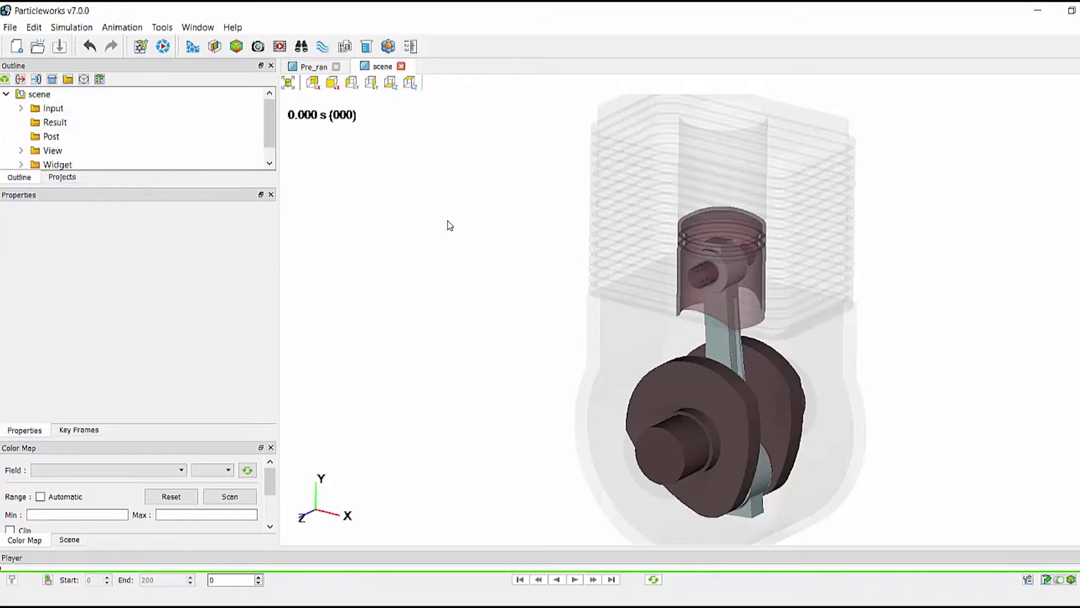
{"action": "left_click", "coordinate": [21, 108]}
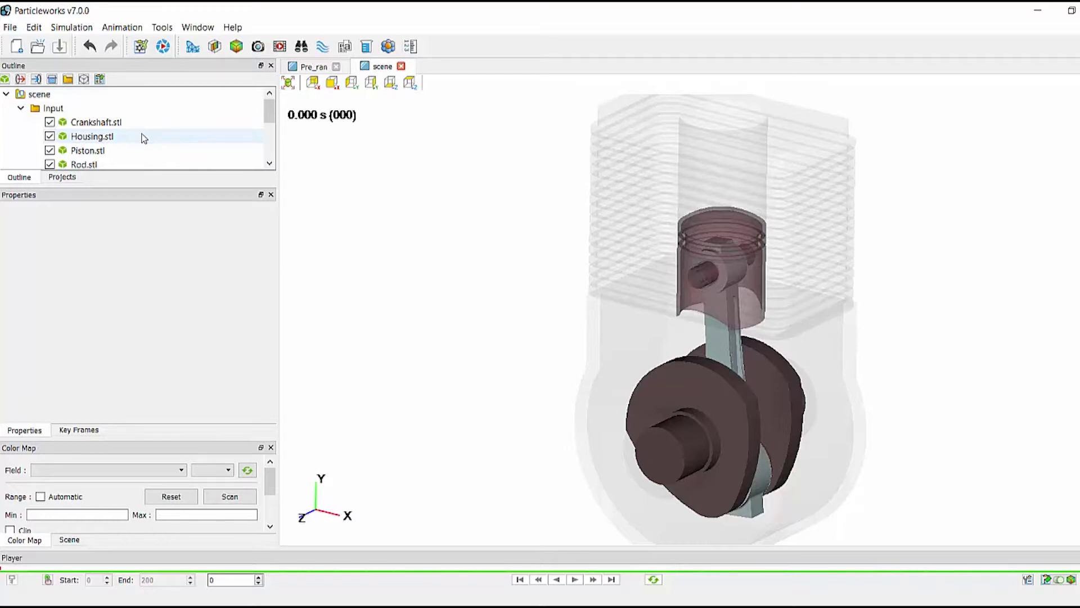
Set the center of Crankshaft.stl to -55.06, 220.63, 165.123 m
{"action": "left_click", "coordinate": [140, 122]}
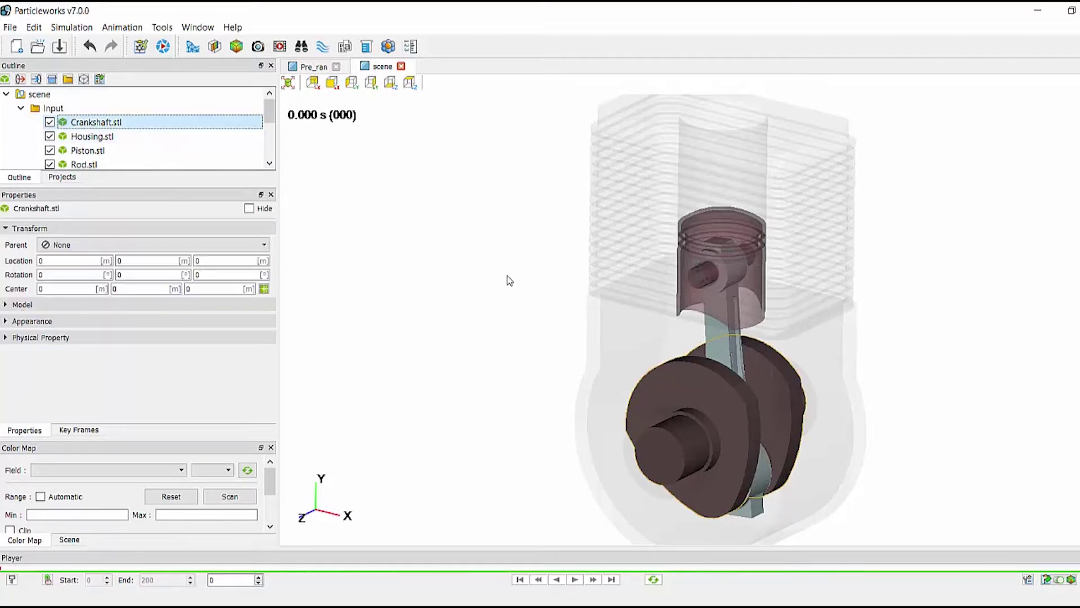
{"action": "double_click", "coordinate": [77, 288]}
{"action": "type", "text": "-"}
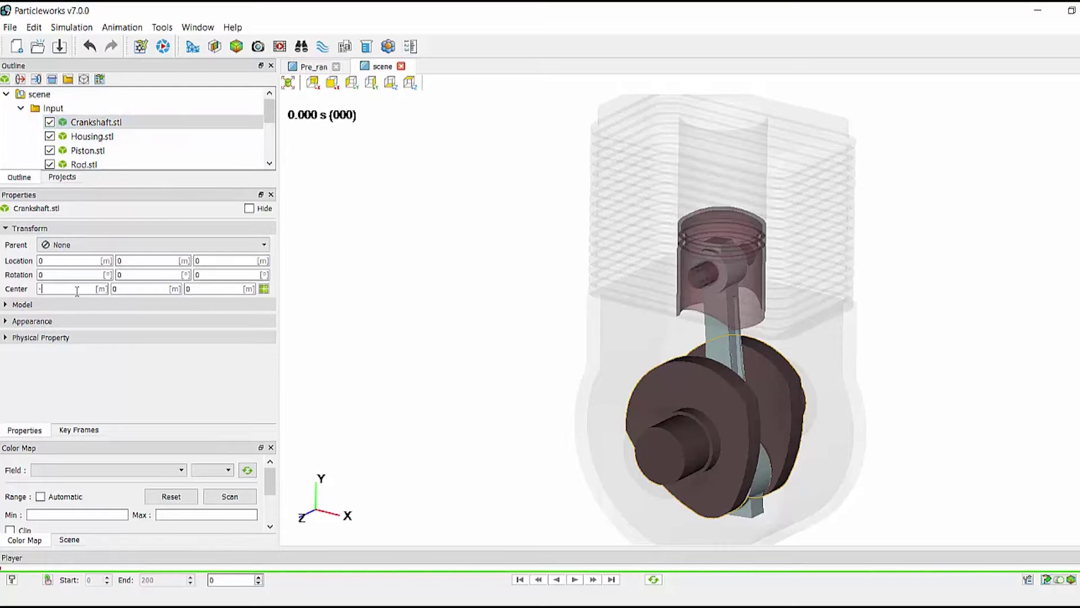
{"action": "type", "text": "55.06"}
{"action": "key", "text": "Tab"}
{"action": "type", "text": "220.63"}
{"action": "key", "text": "Tab"}
{"action": "type", "text": "165.123"}
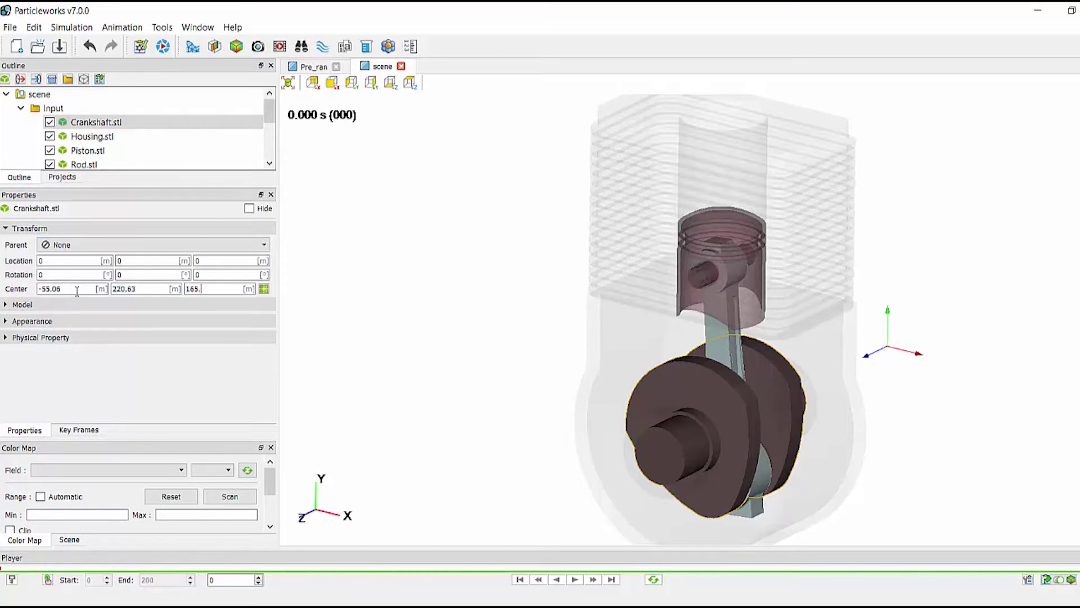
{"action": "key", "text": "Return"}
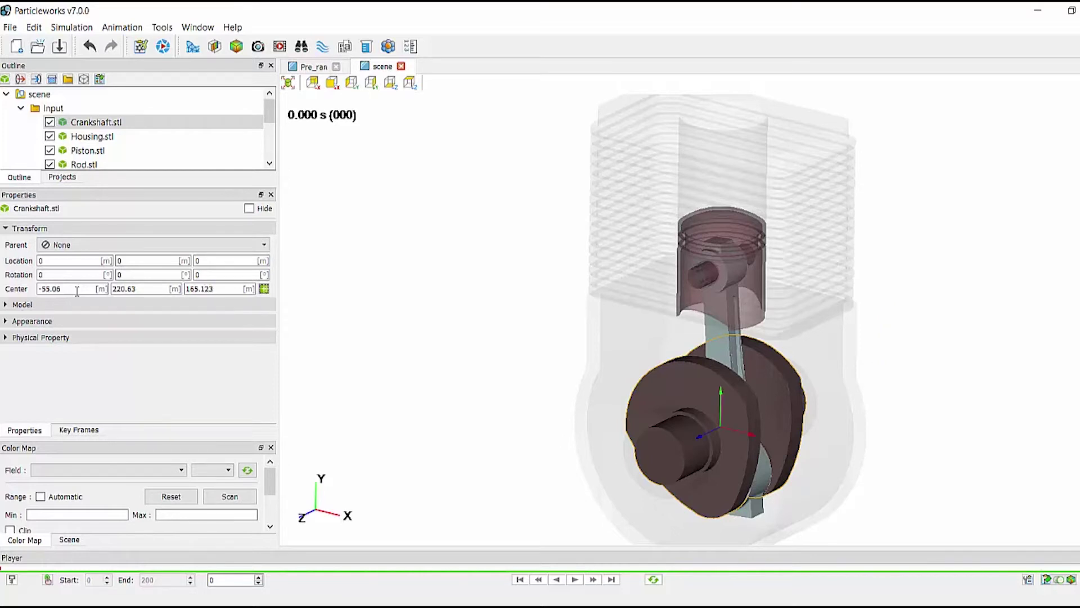
Set the center of Rod.stl to -45.62, 197.48, 156.123 m
{"action": "left_click", "coordinate": [411, 83]}
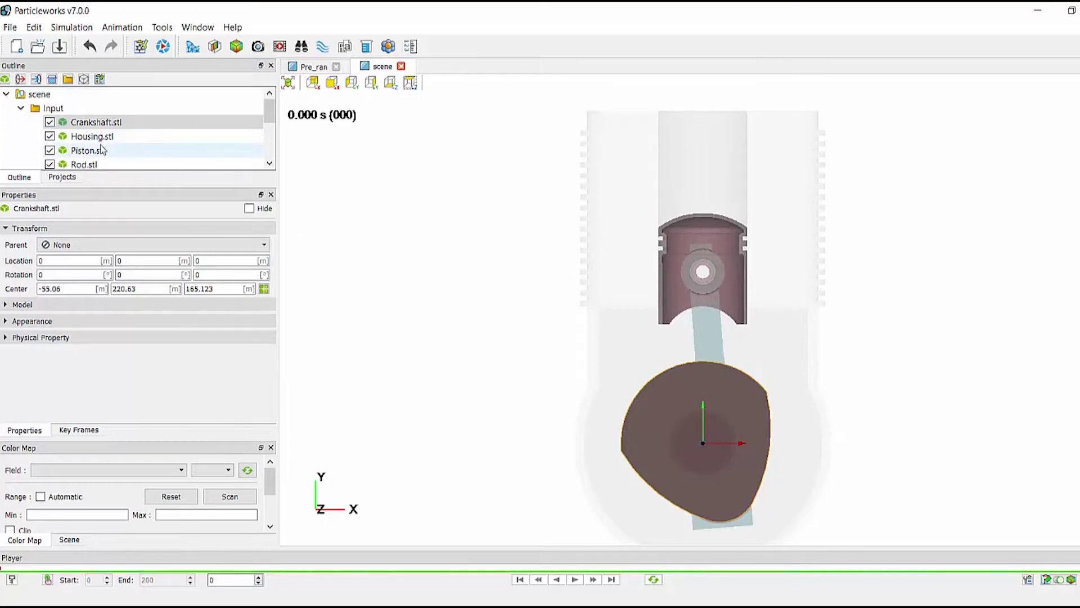
{"action": "scroll", "coordinate": [102, 158], "scroll_direction": "down", "scroll_amount": 1}
{"action": "left_click", "coordinate": [94, 128]}
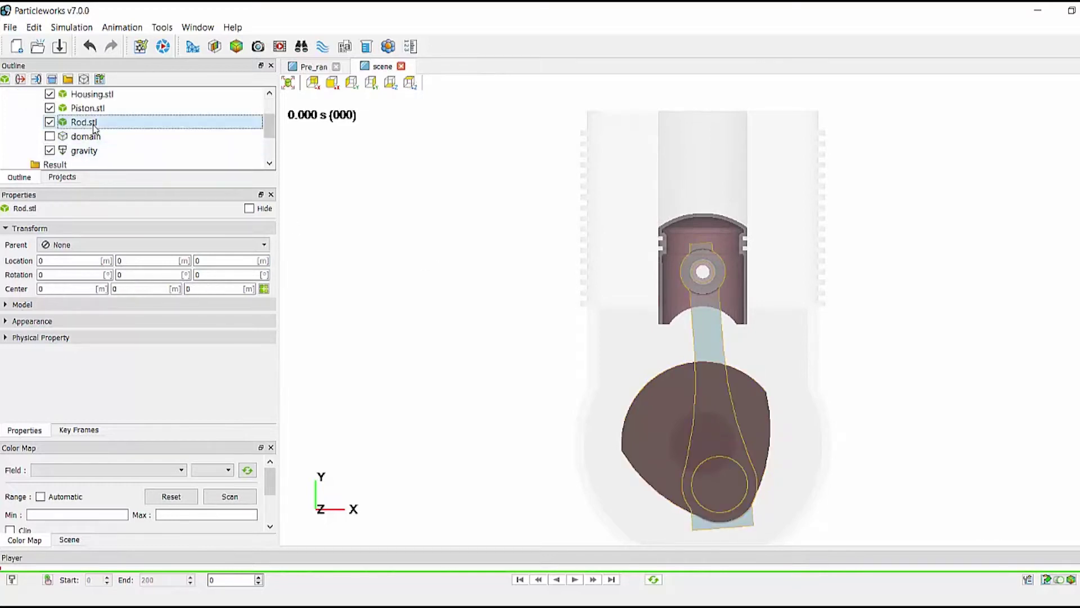
{"action": "left_click", "coordinate": [65, 289]}
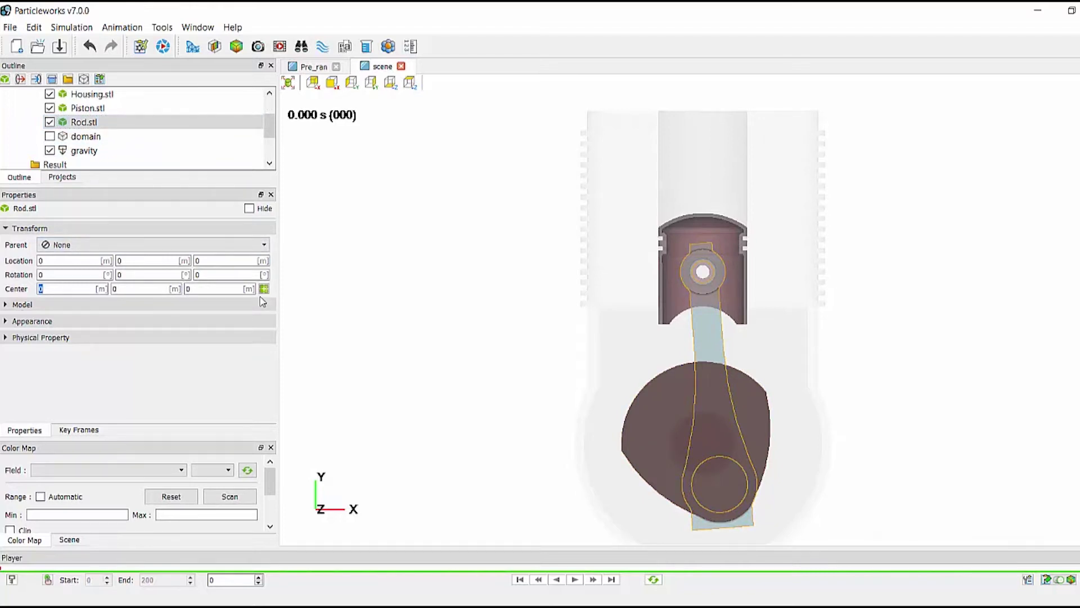
{"action": "type", "text": "-45.62"}
{"action": "key", "text": "Tab"}
{"action": "type", "text": "197.48"}
{"action": "key", "text": "Tab"}
{"action": "type", "text": "156.123"}
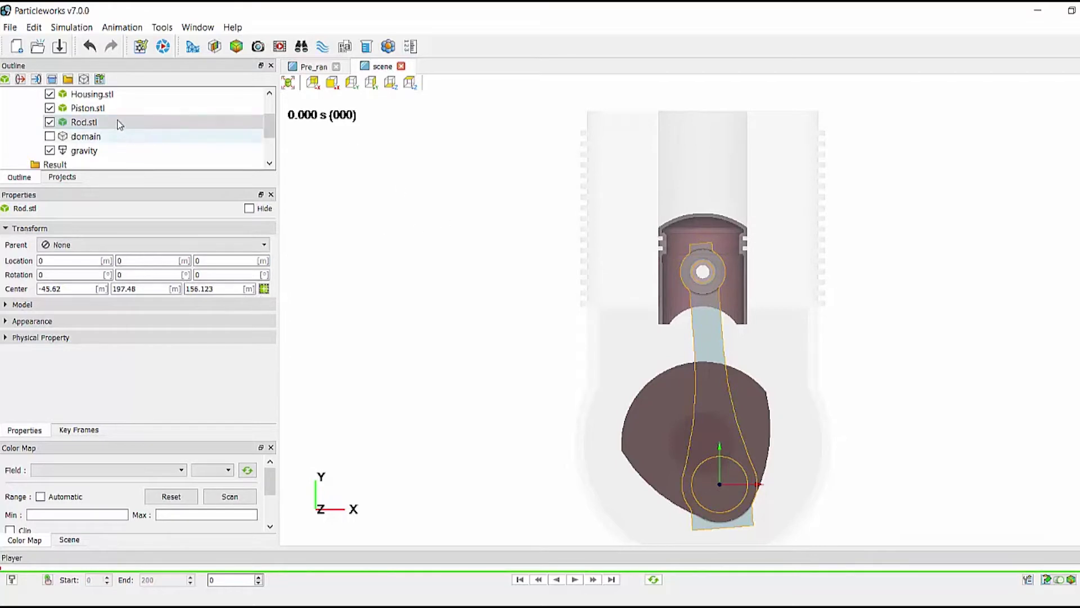
Set the center of Piston.stl to -55.06, 317.11, 165.123 m
{"action": "left_click", "coordinate": [92, 108]}
{"action": "left_click", "coordinate": [58, 289]}
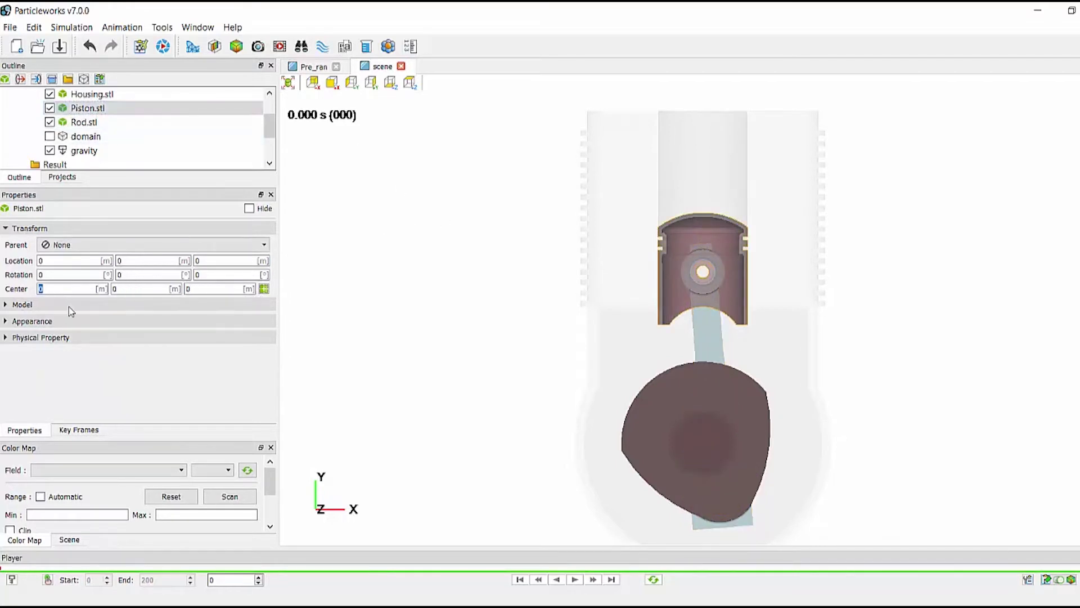
{"action": "type", "text": "-55.06"}
{"action": "key", "text": "Tab"}
{"action": "type", "text": "317.11"}
{"action": "key", "text": "Tab"}
{"action": "type", "text": "165.123"}
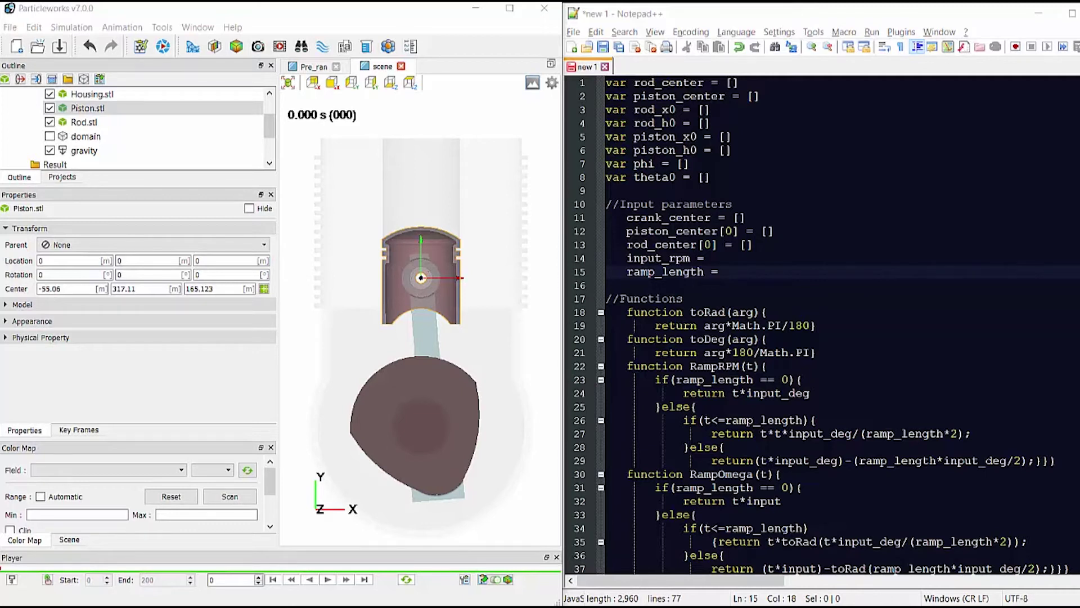
In the Notepad++ motion script, set crank_center to [-55.06,220.63] in the input parameters
{"action": "scroll", "coordinate": [821, 325], "scroll_direction": "down", "scroll_amount": 6}
{"action": "scroll", "coordinate": [822, 324], "scroll_direction": "up", "scroll_amount": 6}
{"action": "left_click", "coordinate": [738, 217]}
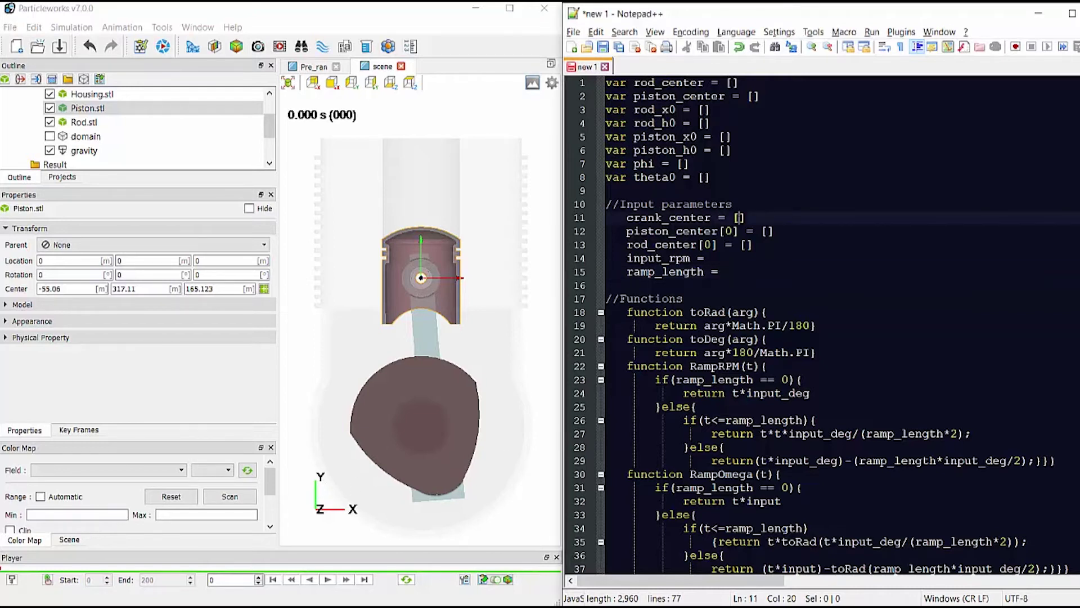
{"action": "type", "text": "-55.06"}
{"action": "type", "text": ",220.63"}
Set piston_center[0] to [-55.06,317.11] and rod_center[0] to [-45.62,197.48] in the script's input parameters
{"action": "left_click", "coordinate": [767, 231]}
{"action": "type", "text": "-55.06,317.1"}
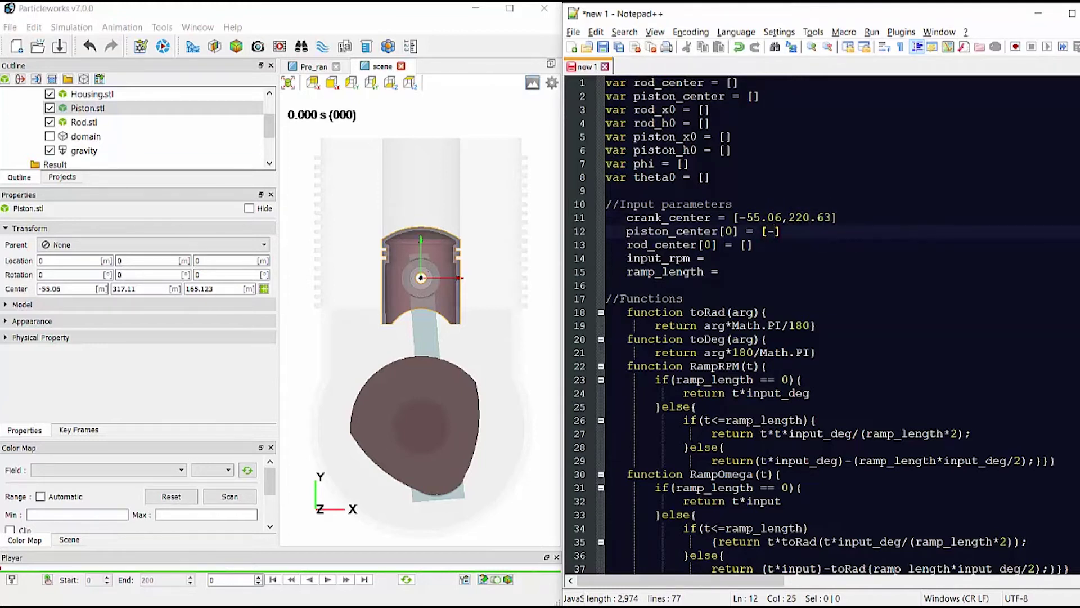
{"action": "type", "text": "1"}
{"action": "left_click", "coordinate": [746, 244]}
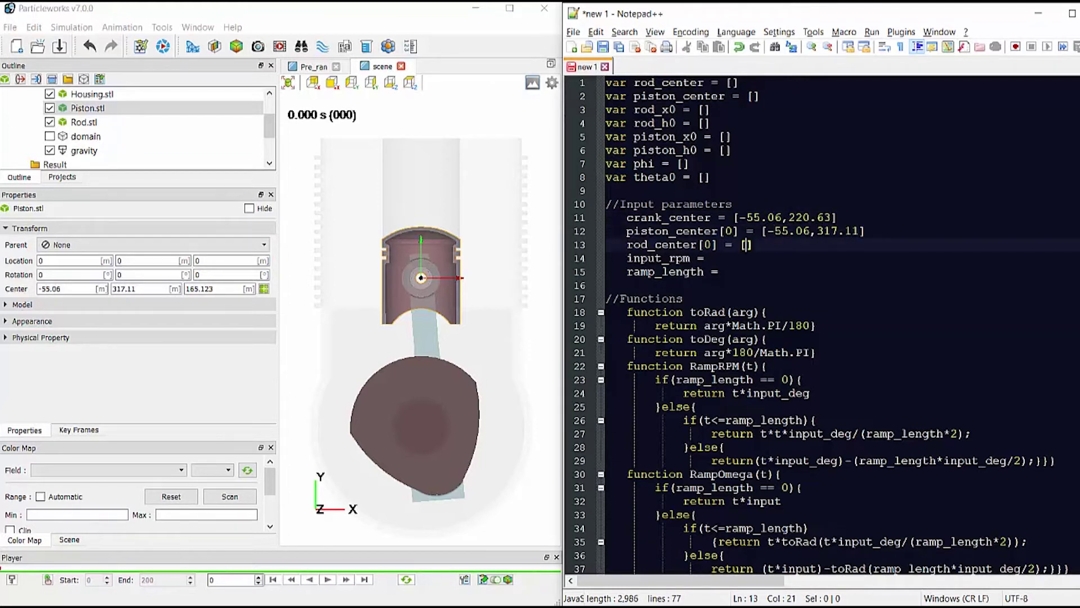
{"action": "type", "text": "-45.62,197."}
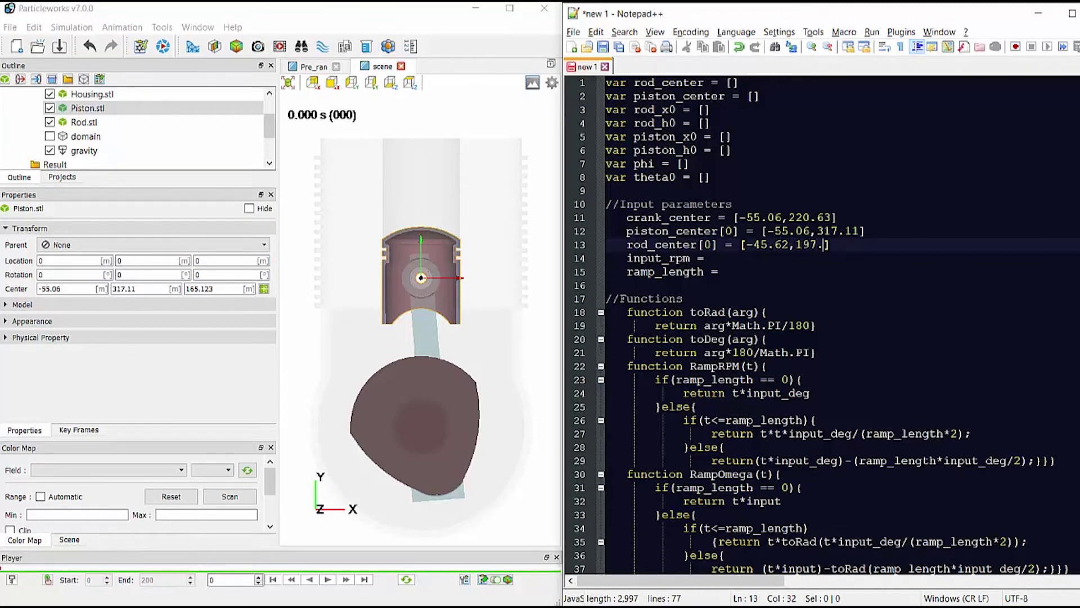
{"action": "type", "text": "48"}
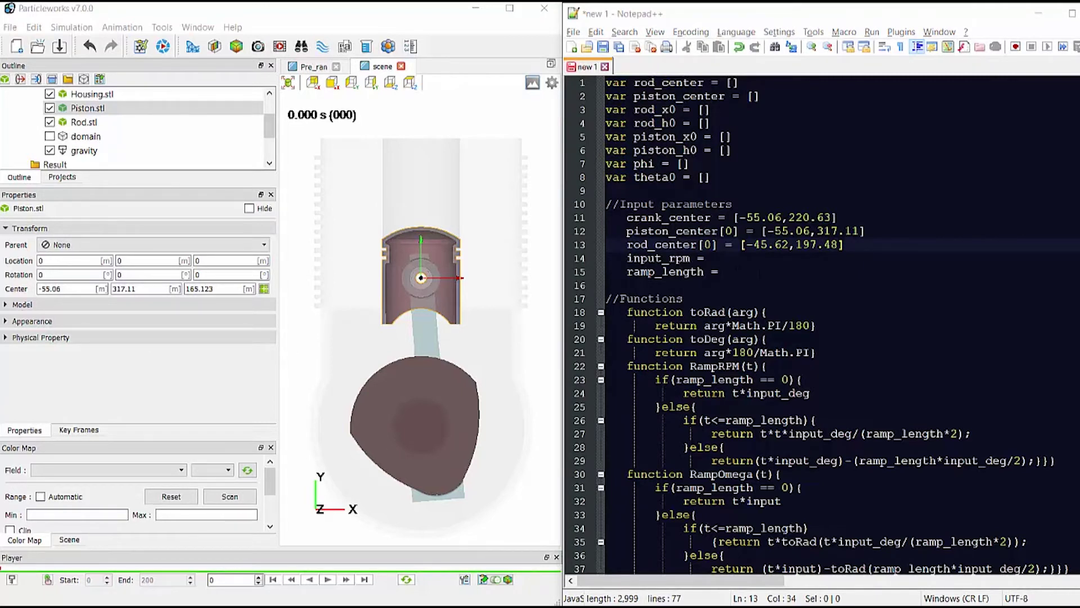
Duplicate the piston_center[0] and rod_center[0] lines directly below the originals
{"action": "left_click_drag", "start_coordinate": [738, 230], "coordinate": [718, 230]}
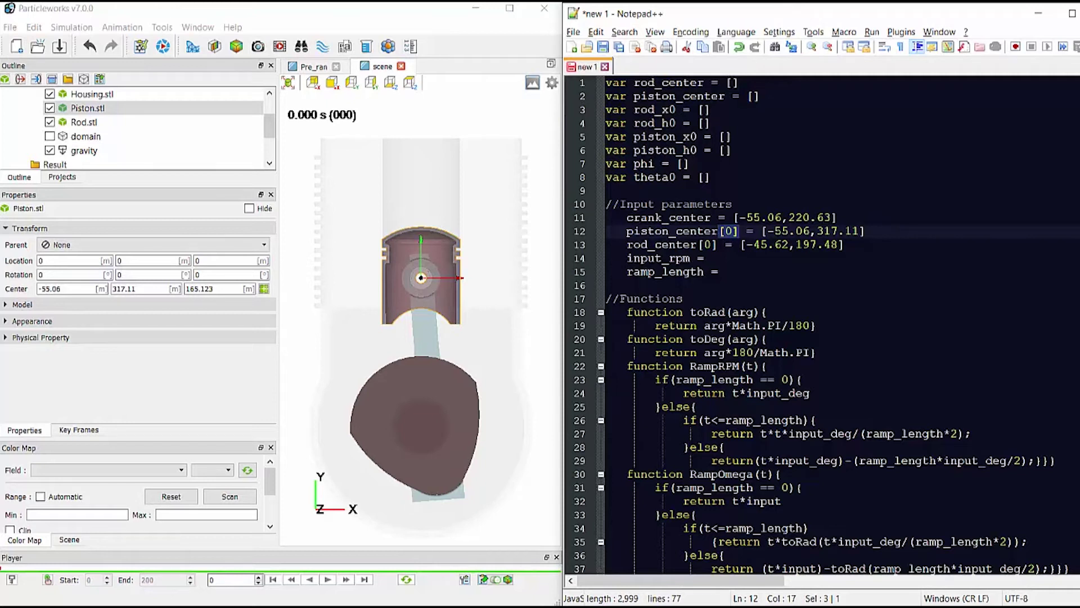
{"action": "key", "text": "Down"}
{"action": "key", "text": "Down"}
{"action": "key", "text": "Up"}
{"action": "key", "text": "Up"}
{"action": "key", "text": "Home"}
{"action": "key", "text": "shift+End"}
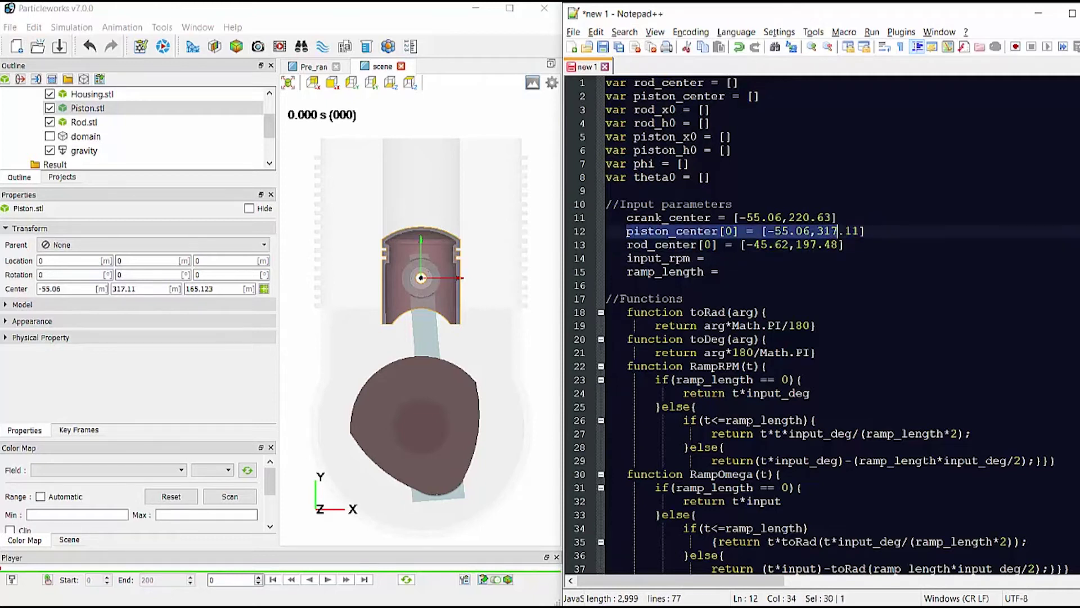
{"action": "key", "text": "shift+Down"}
{"action": "key", "text": "ctrl+c"}
{"action": "key", "text": "End"}
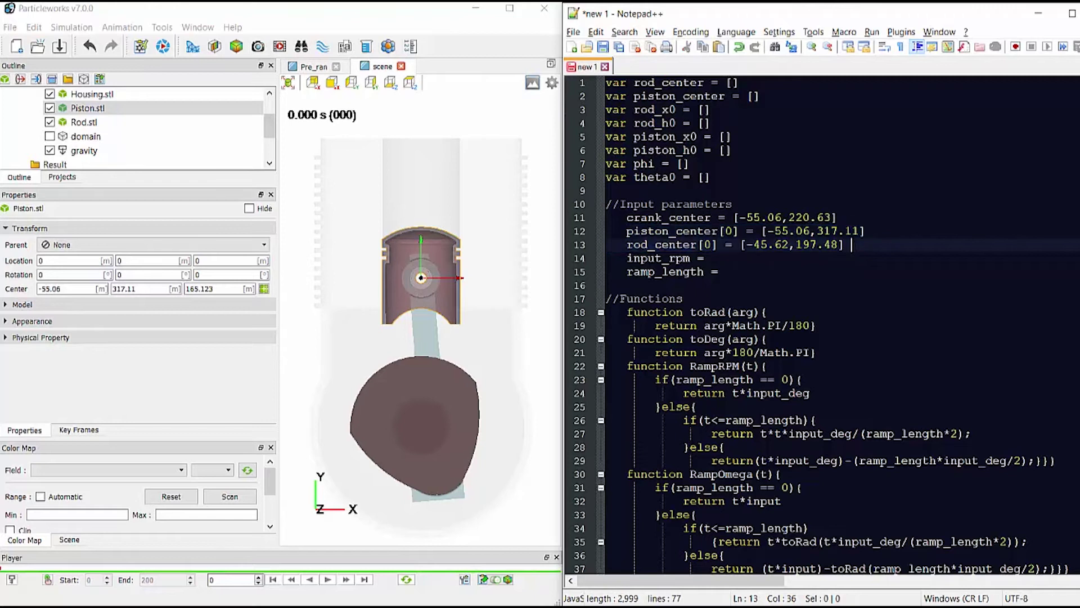
{"action": "key", "text": "Return"}
{"action": "key", "text": "ctrl+v"}
Change the index of the duplicated piston_center and rod_center lines to 1
{"action": "double_click", "coordinate": [734, 258]}
{"action": "type", "text": "1"}
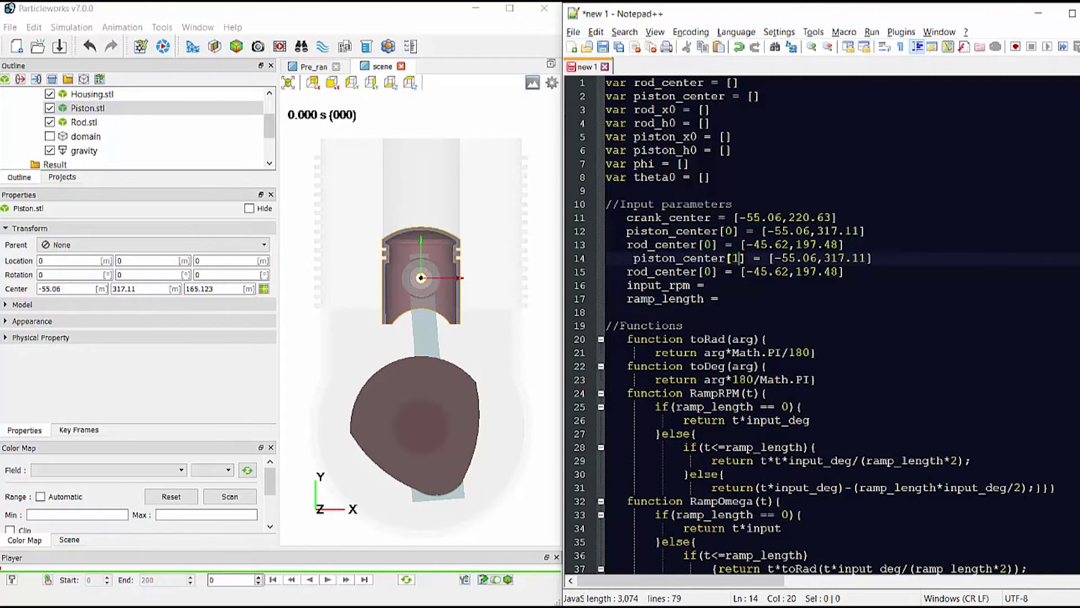
{"action": "double_click", "coordinate": [707, 271]}
{"action": "type", "text": "1"}
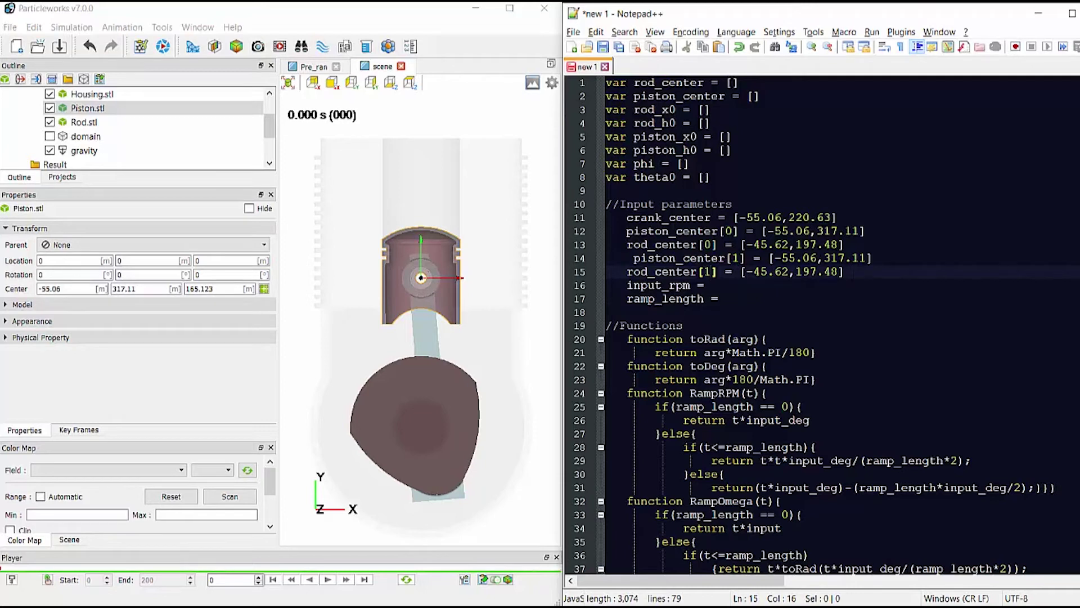
Delete the piston_center[1] and rod_center[1] lines from the script
{"action": "key", "text": "End"}
{"action": "key", "text": "shift+Up"}
{"action": "key", "text": "shift+Up"}
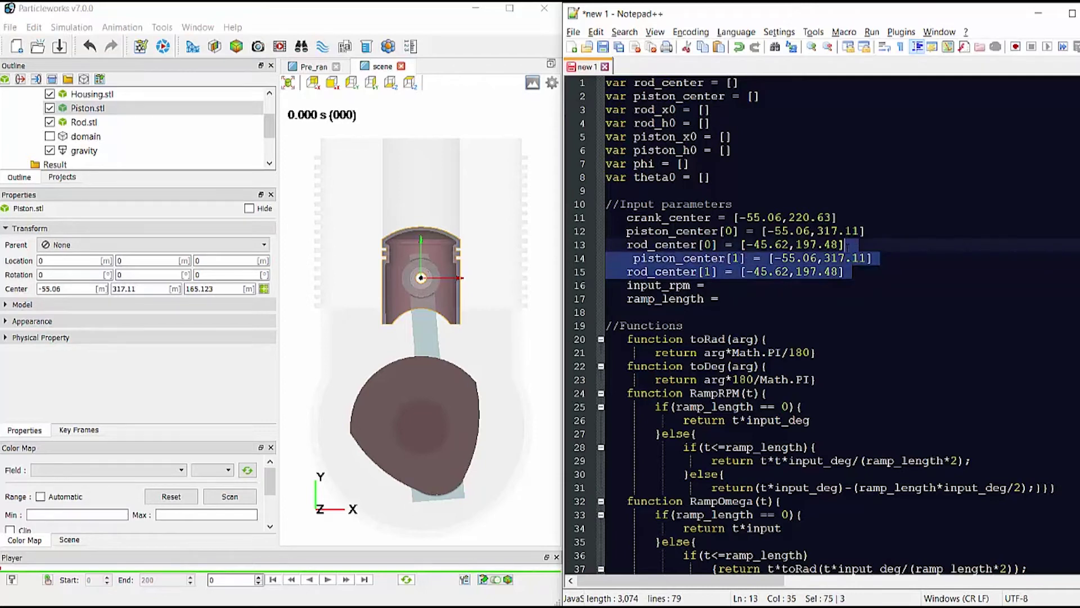
{"action": "key", "text": "Delete"}
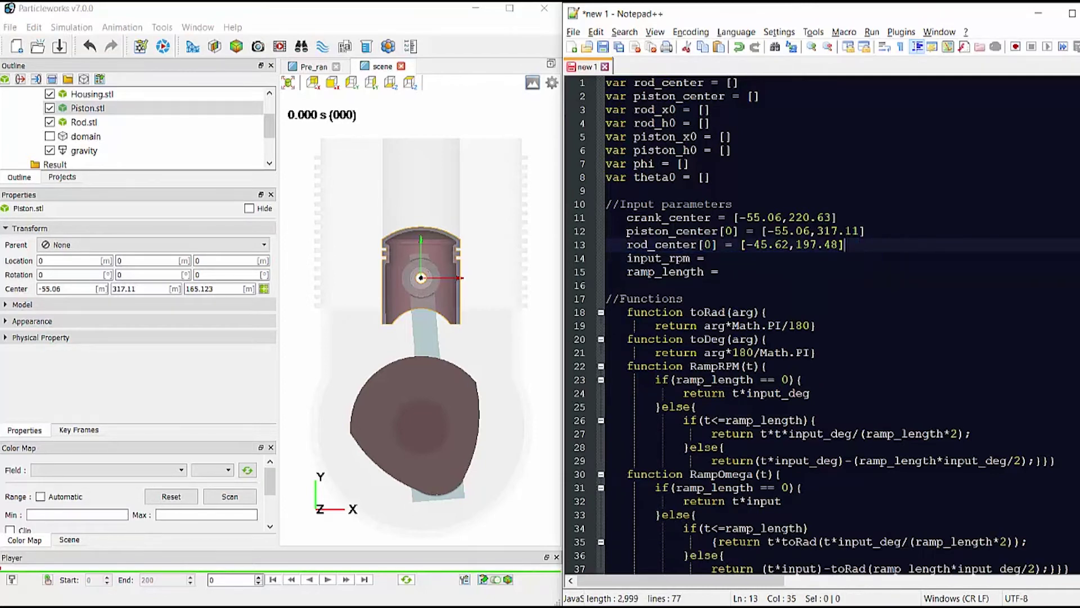
Set input_rpm to 2500 and ramp_length to 0 in the script's input parameters
{"action": "left_click", "coordinate": [711, 258]}
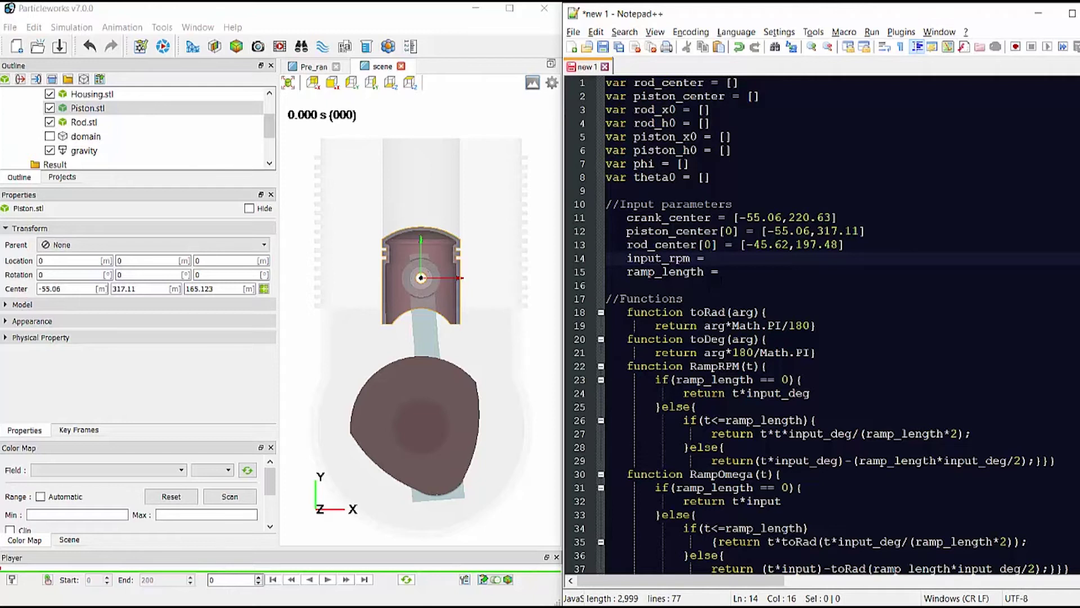
{"action": "type", "text": "2500"}
{"action": "left_click", "coordinate": [726, 271]}
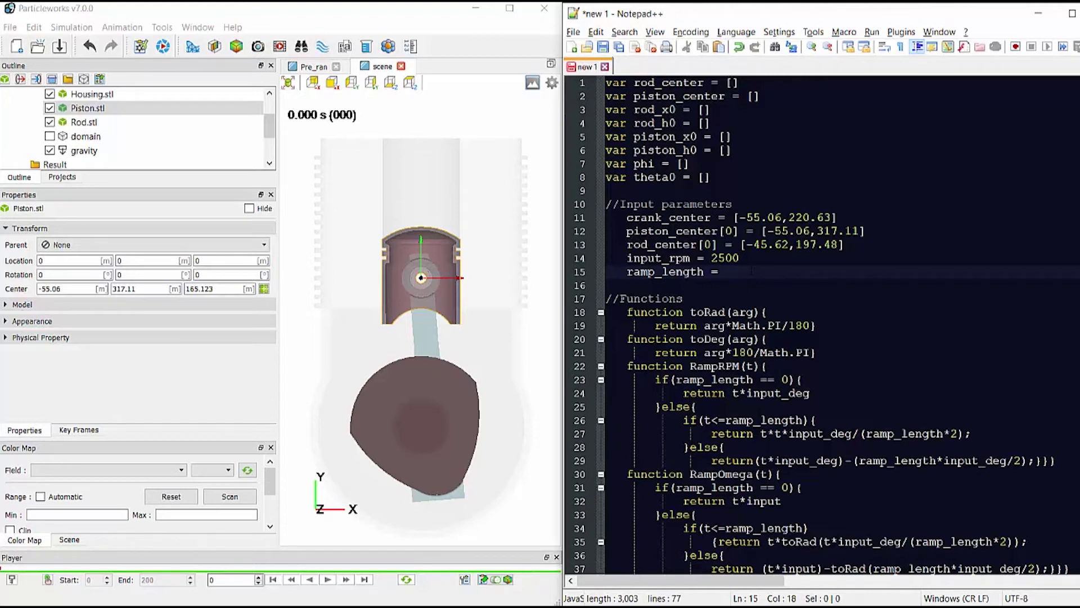
{"action": "type", "text": "0"}
Copy the entire script from Notepad++ into the scene common script in Particleworks
{"action": "left_click", "coordinate": [759, 311]}
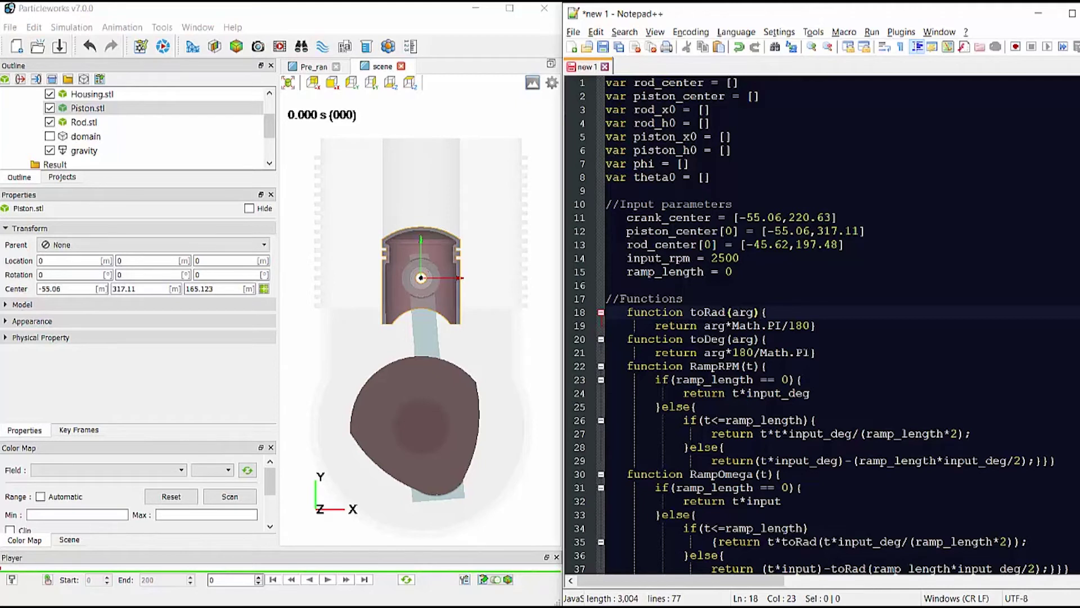
{"action": "key", "text": "ctrl+a"}
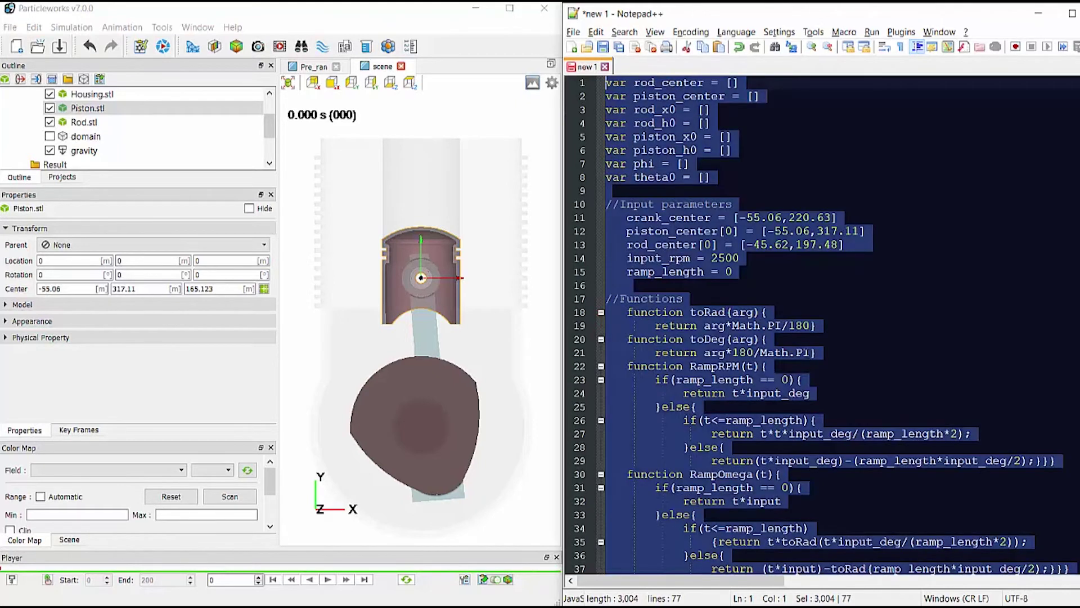
{"action": "left_click", "coordinate": [510, 9]}
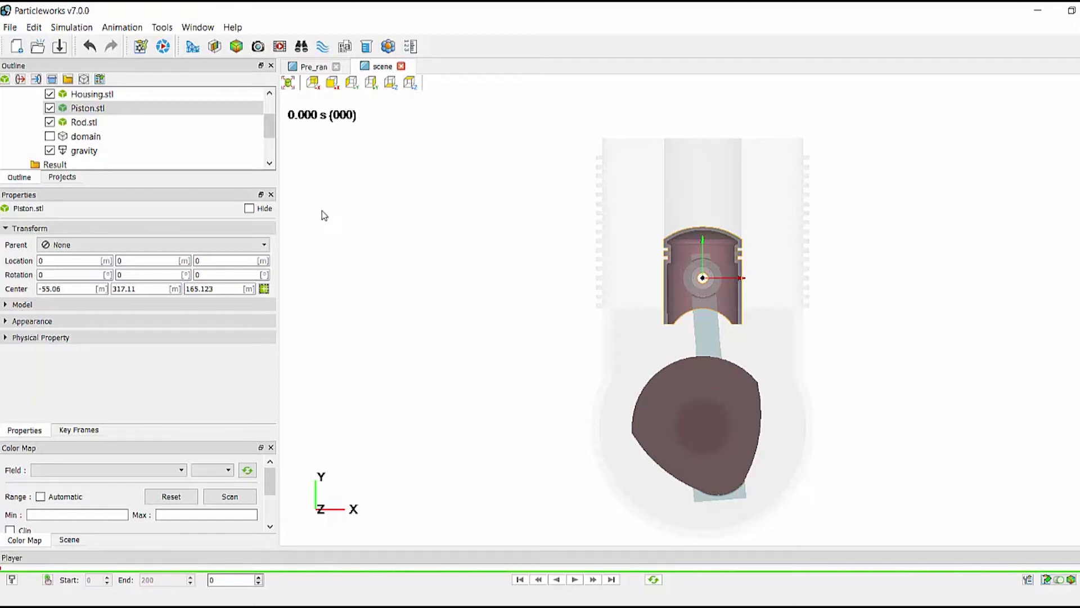
{"action": "left_click", "coordinate": [134, 27]}
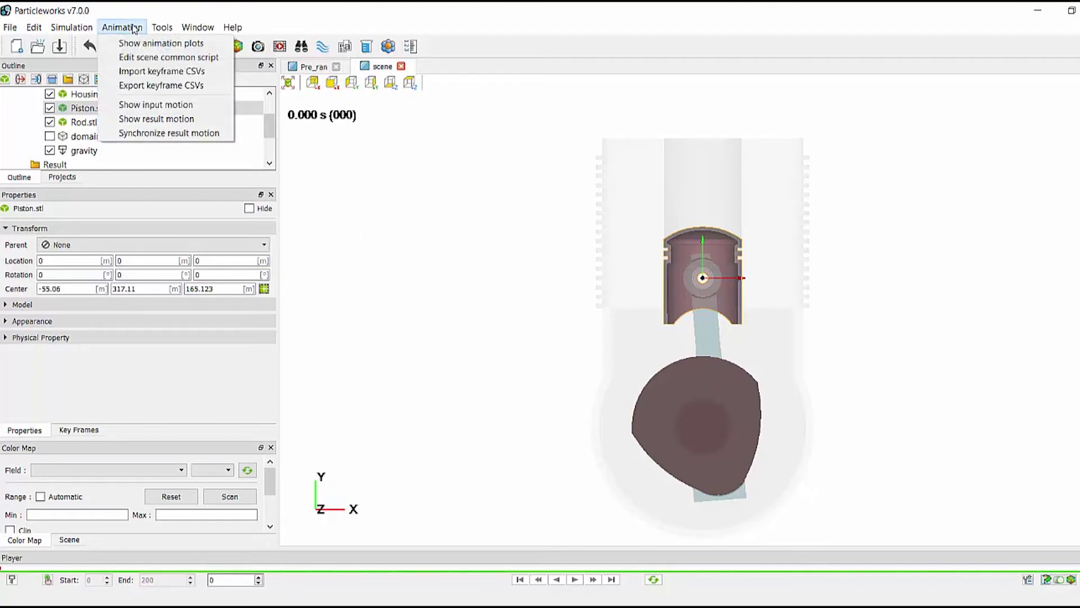
{"action": "left_click", "coordinate": [145, 58]}
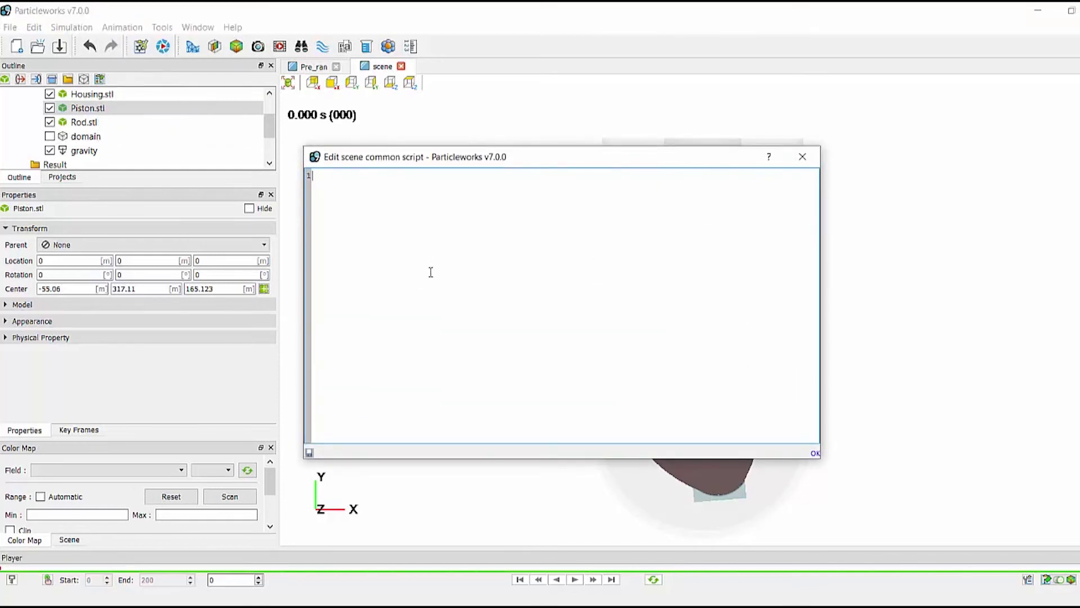
{"action": "key", "text": "ctrl+v"}
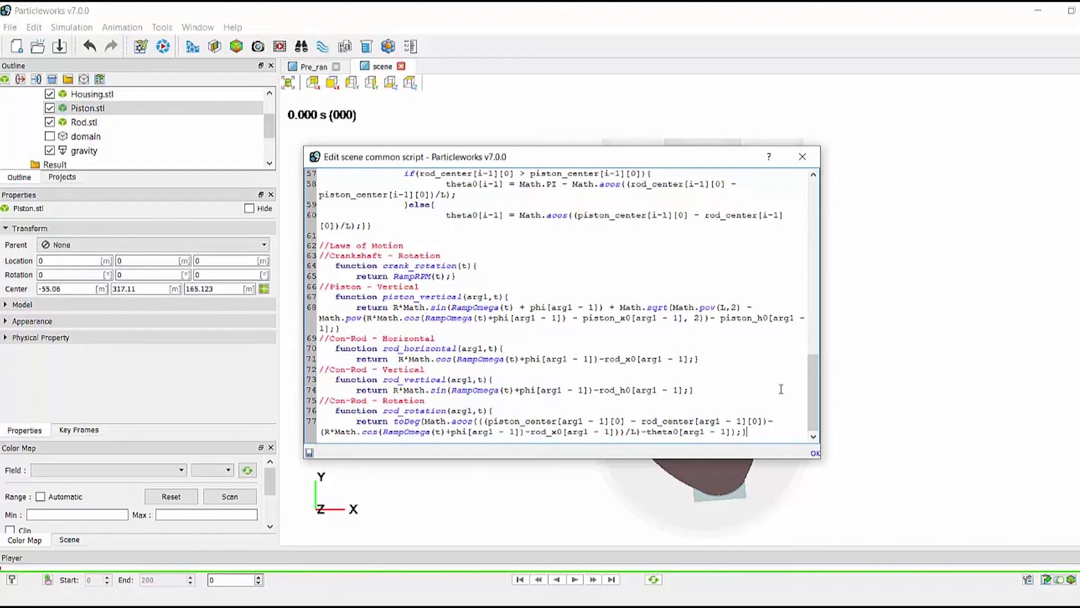
Copy the function name crank_rotation from the common script and close the script editor
{"action": "double_click", "coordinate": [419, 266]}
{"action": "key", "text": "ctrl+c"}
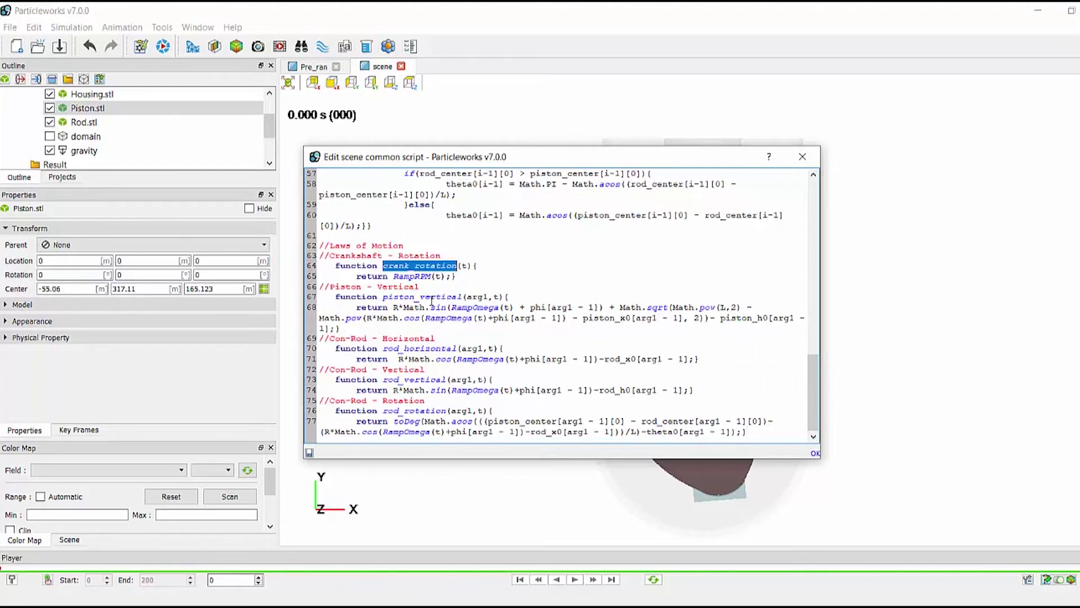
{"action": "left_click", "coordinate": [803, 156]}
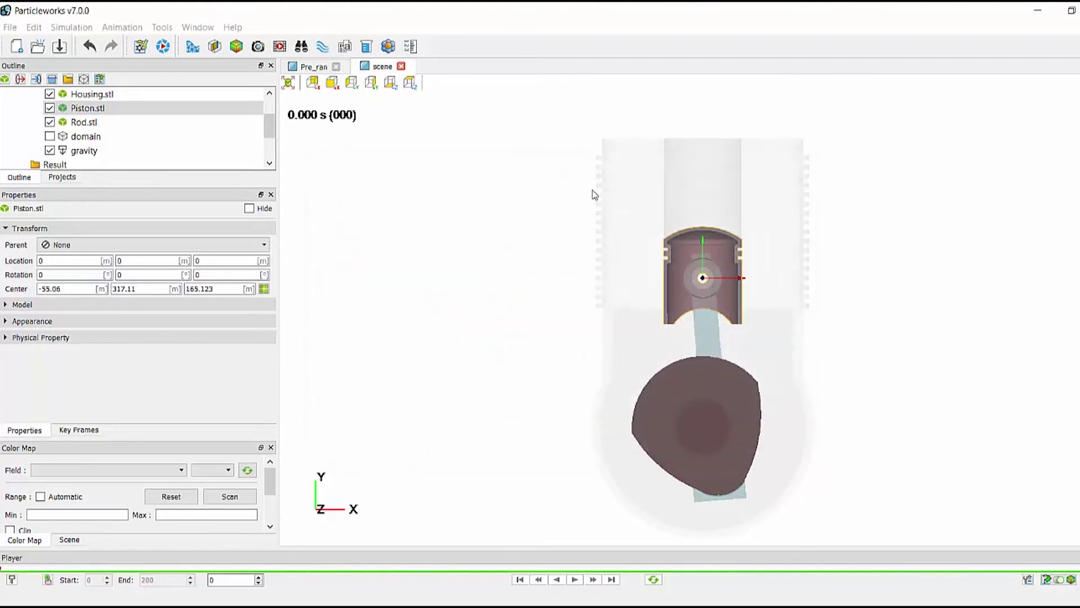
Set the crankshaft's Rotation key to script mode with type Rotational Speed (rpm) and axis vector 0, 0, 1
{"action": "scroll", "coordinate": [103, 115], "scroll_direction": "up", "scroll_amount": 2}
{"action": "left_click", "coordinate": [96, 121]}
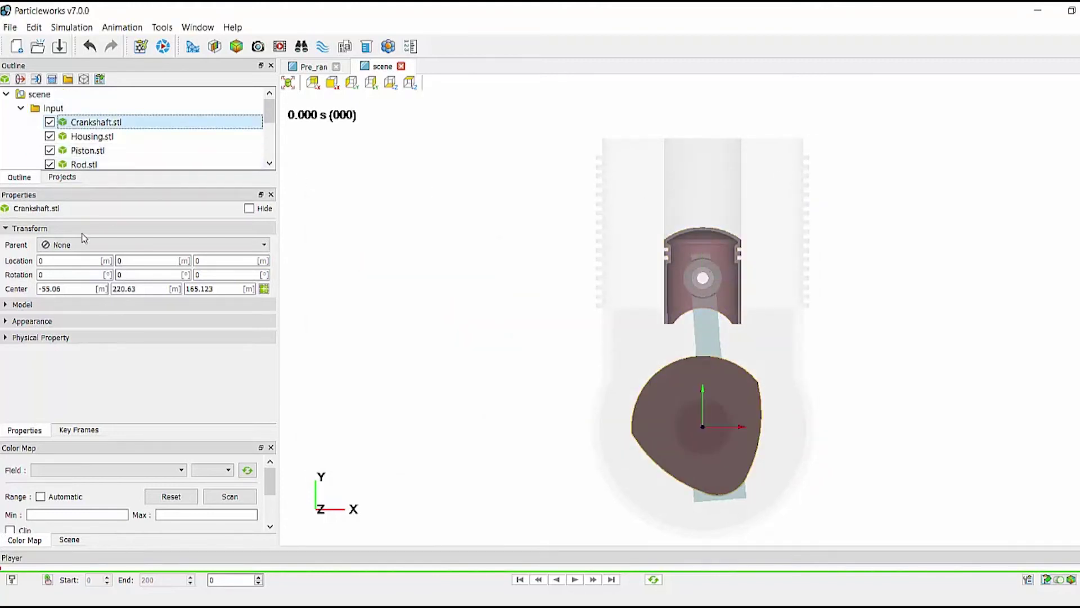
{"action": "left_click", "coordinate": [78, 430]}
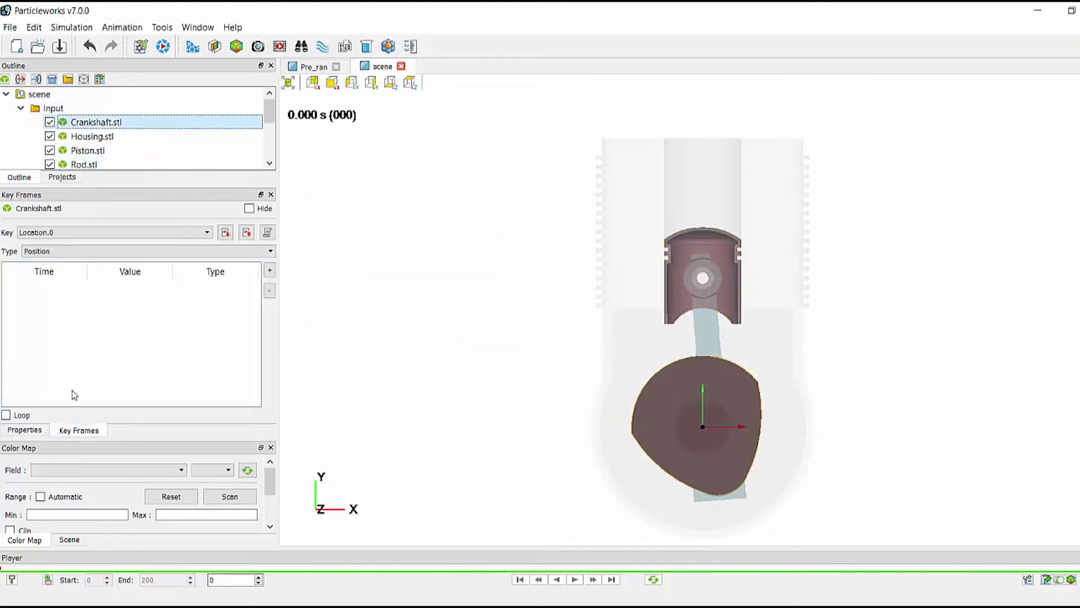
{"action": "left_click", "coordinate": [57, 233]}
{"action": "left_click", "coordinate": [33, 272]}
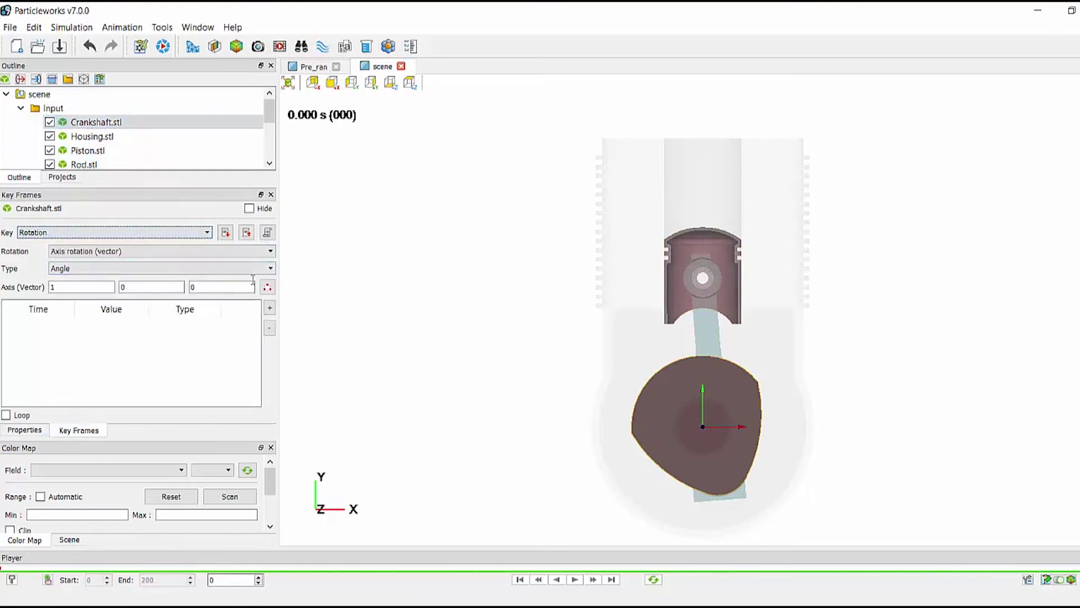
{"action": "left_click", "coordinate": [268, 234]}
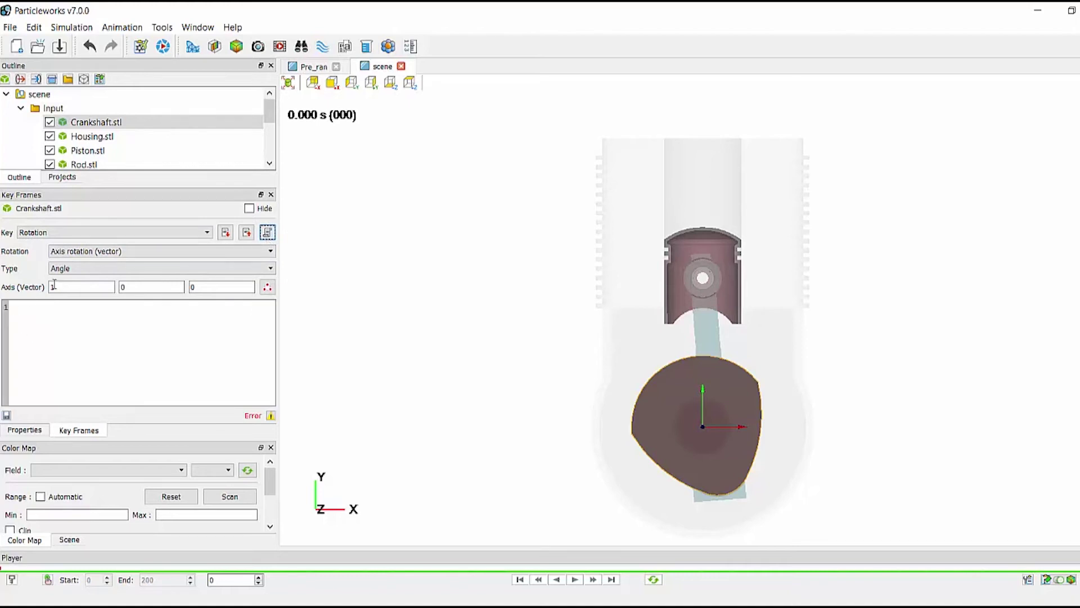
{"action": "left_click", "coordinate": [90, 269]}
{"action": "left_click", "coordinate": [85, 280]}
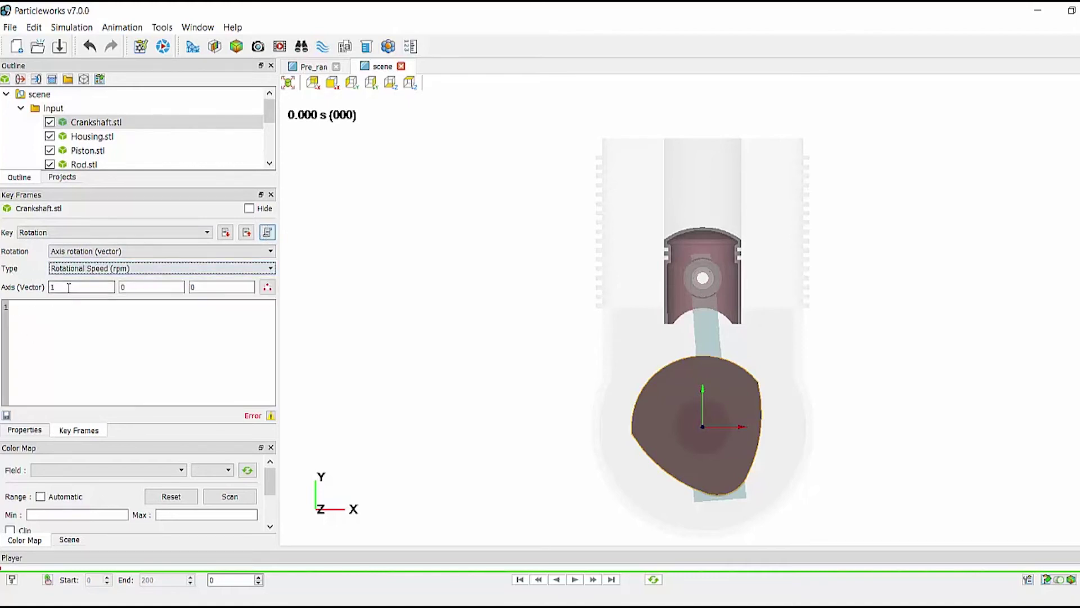
{"action": "type", "text": "0"}
{"action": "key", "text": "Tab"}
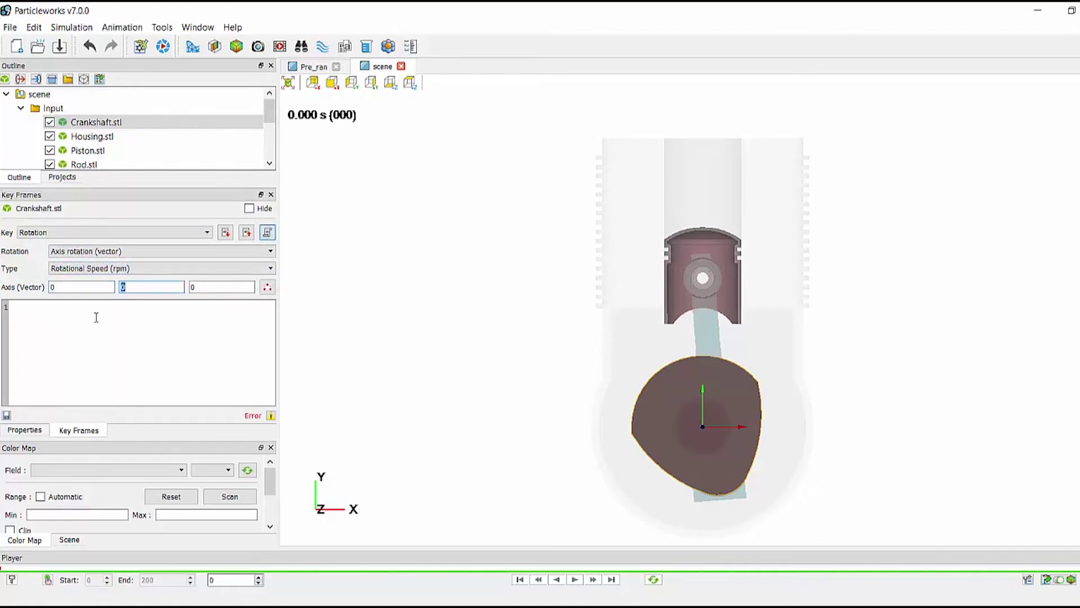
{"action": "key", "text": "Tab"}
{"action": "type", "text": "1"}
Write the crankshaft's rotation script as a getValue(t) function that returns crank_rotation(t)
{"action": "left_click", "coordinate": [96, 317]}
{"action": "type", "text": "function getValue("}
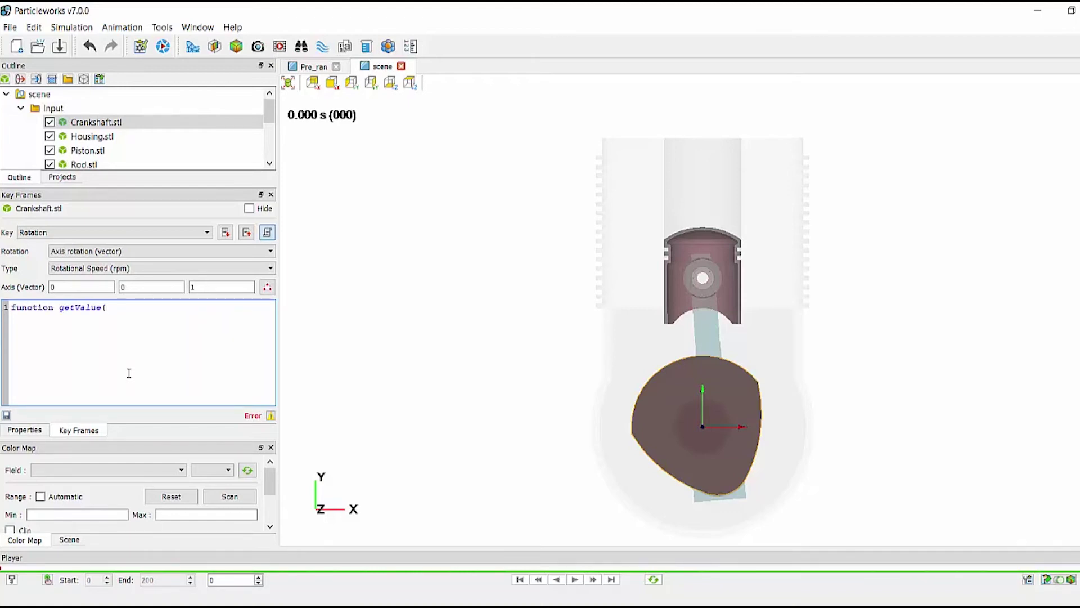
{"action": "type", "text": "t)"}
{"action": "type", "text": "retunr"}
{"action": "key", "text": "BackSpace"}
{"action": "key", "text": "BackSpace"}
{"action": "type", "text": "rn"}
{"action": "key", "text": "ctrl+v"}
{"action": "type", "text": "(t"}
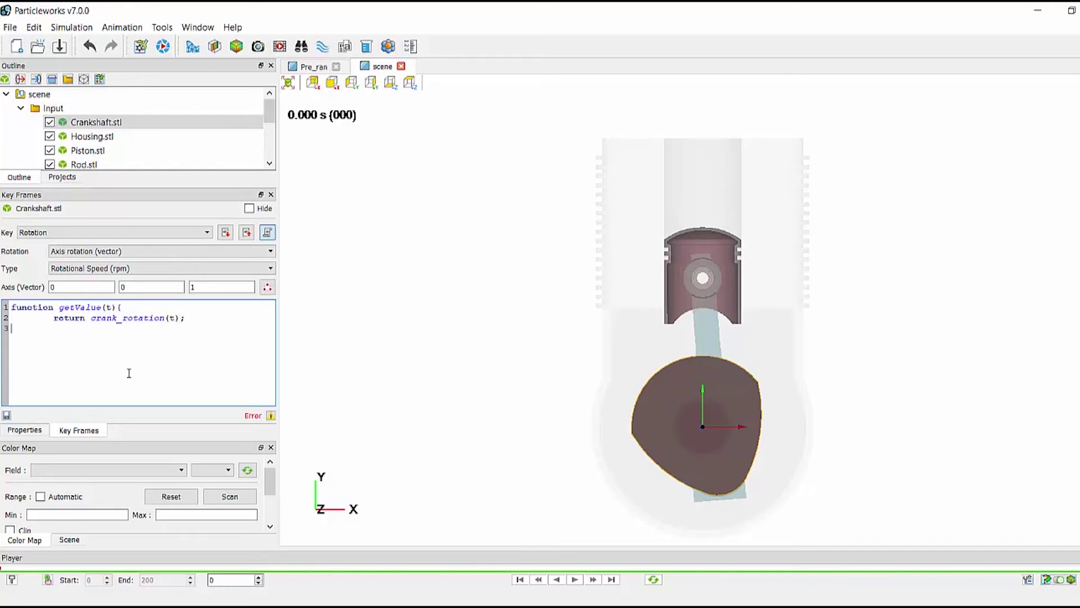
{"action": "type", "text": "}"}
Preview the crankshaft motion briefly, then set the player's preview interval to 0.001 s
{"action": "left_click", "coordinate": [574, 580]}
{"action": "left_click", "coordinate": [577, 585]}
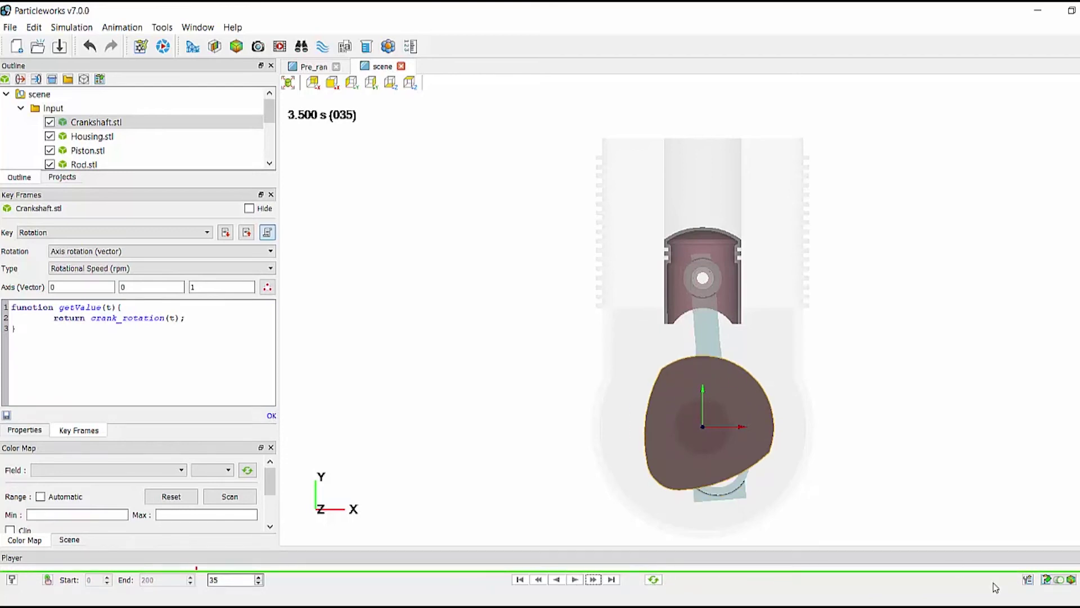
{"action": "left_click", "coordinate": [1028, 579]}
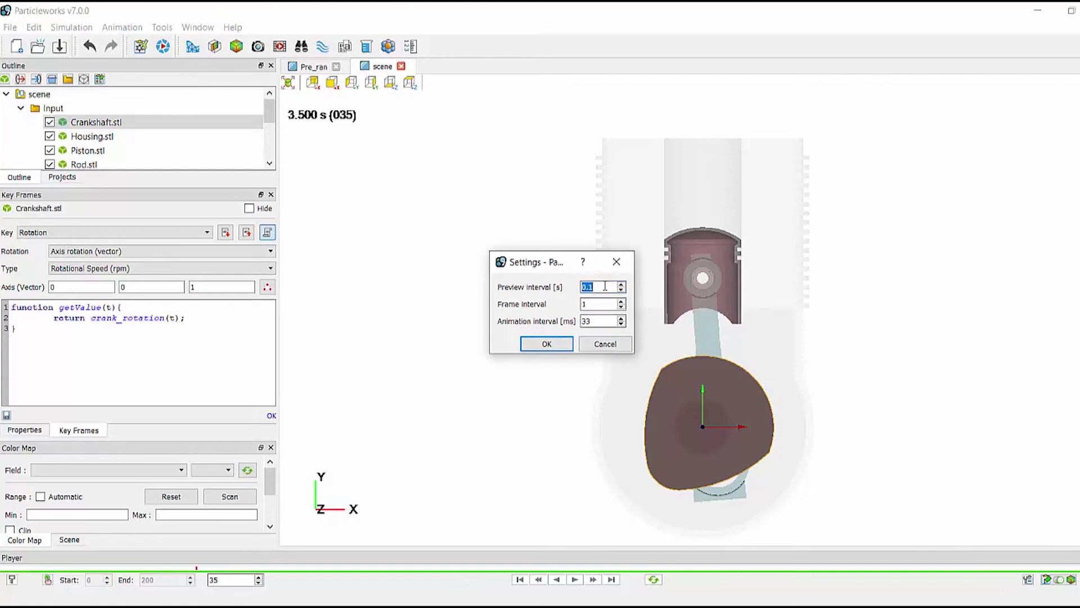
{"action": "type", "text": "0.001"}
{"action": "left_click", "coordinate": [538, 342]}
Play and pause the animation to check the crankshaft's rotation at the finer preview interval
{"action": "left_click", "coordinate": [574, 579]}
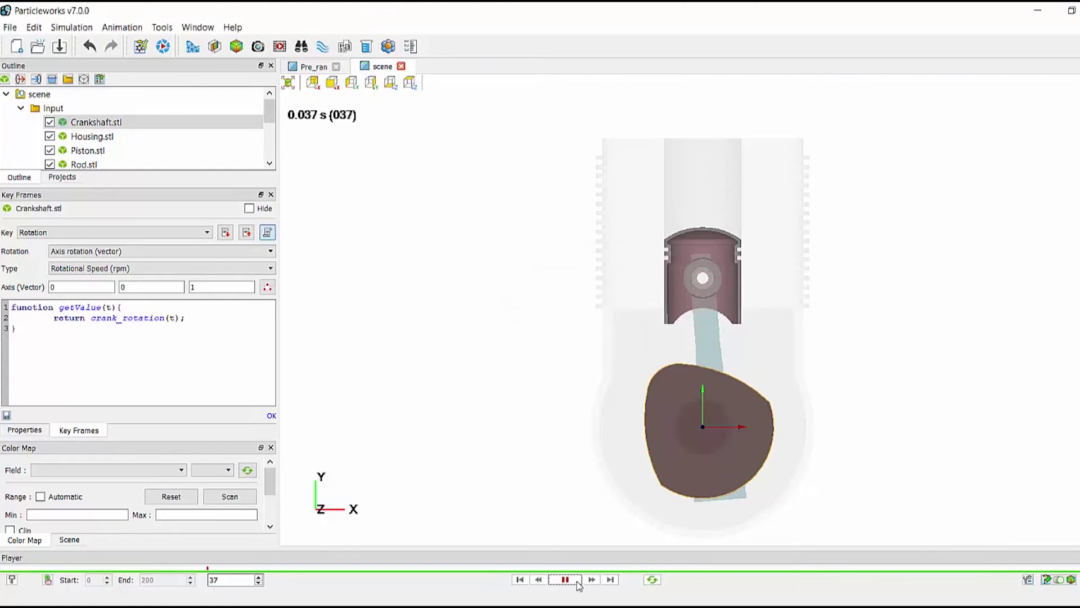
{"action": "left_click", "coordinate": [575, 583]}
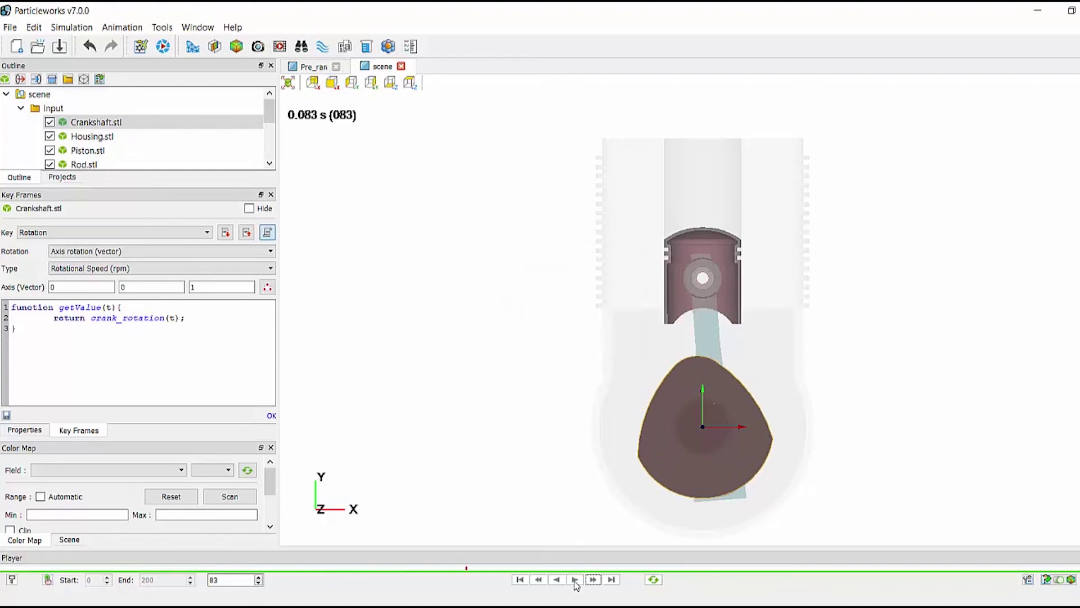
{"action": "left_click", "coordinate": [575, 583]}
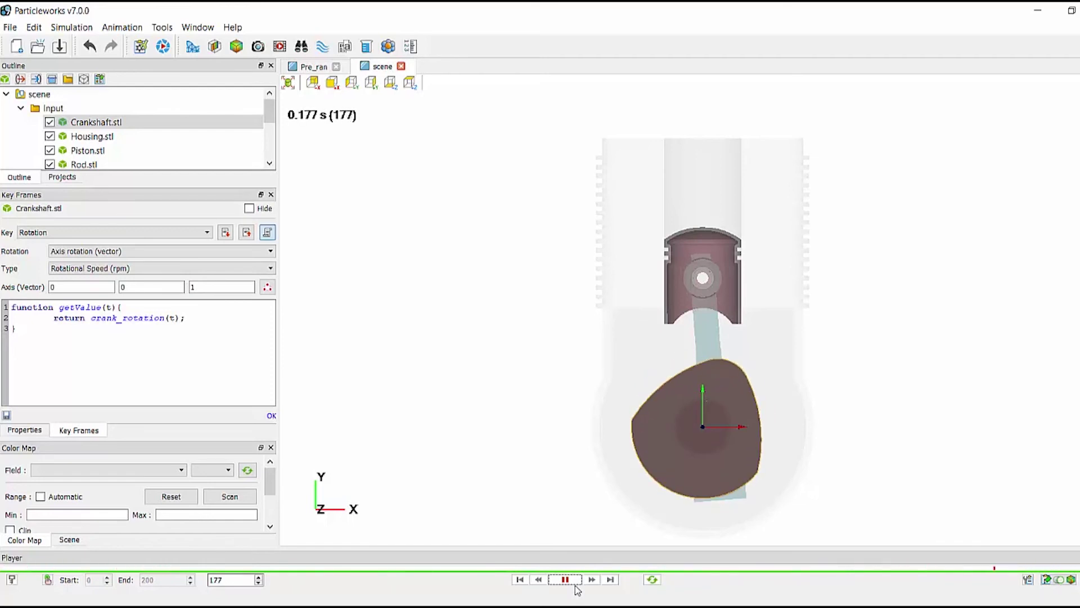
{"action": "left_click", "coordinate": [574, 583]}
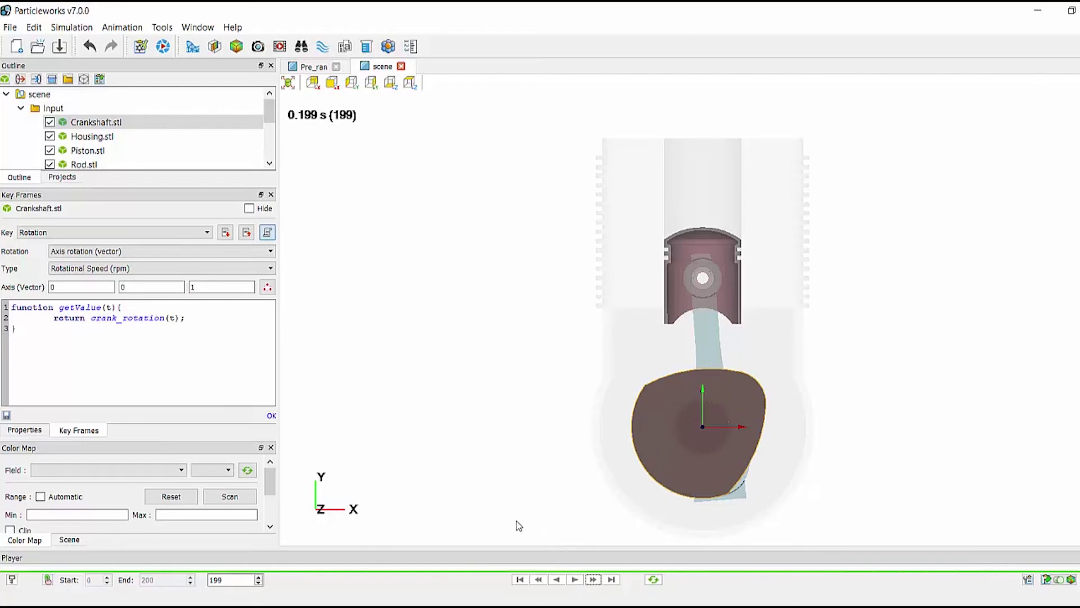
Copy the crankshaft script into Rod.stl's Rotation key script, using type Rotational Speed (rpm)
{"action": "left_click", "coordinate": [34, 307]}
{"action": "key", "text": "ctrl+a"}
{"action": "key", "text": "ctrl+c"}
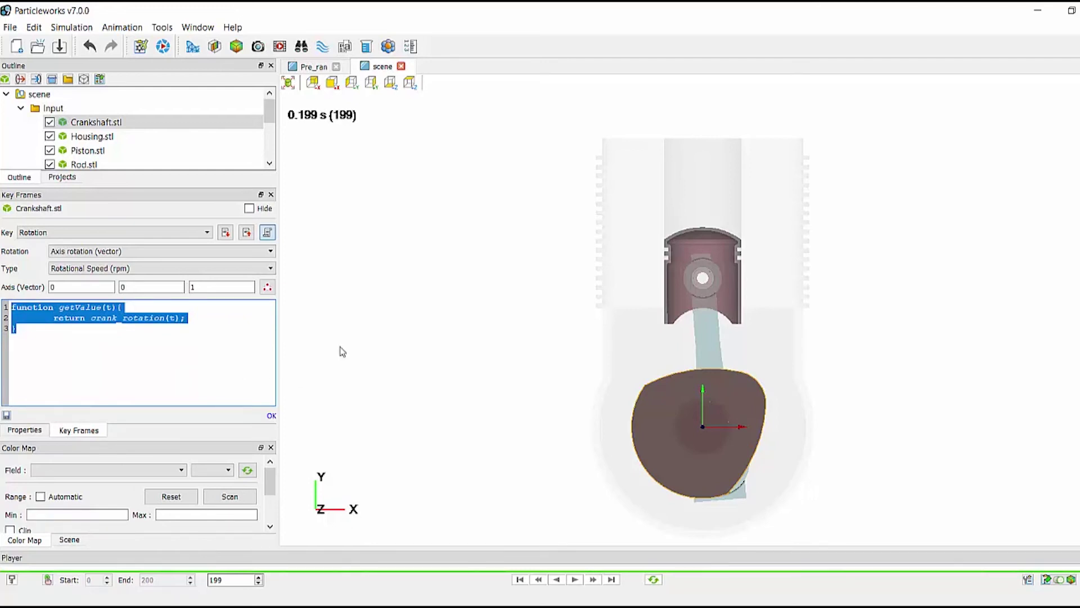
{"action": "left_click", "coordinate": [88, 164]}
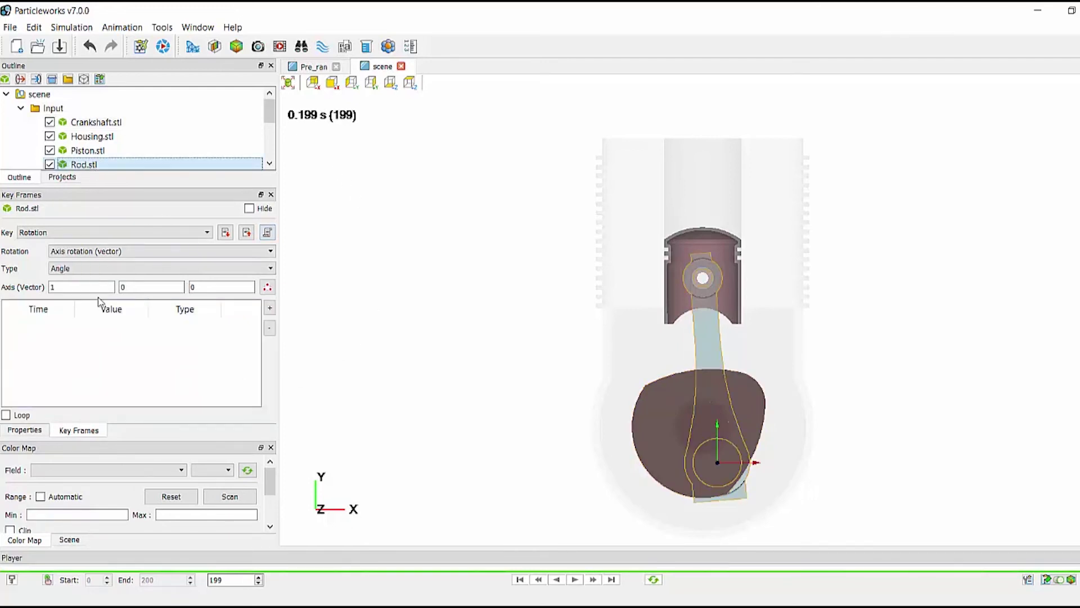
{"action": "left_click", "coordinate": [90, 268]}
{"action": "left_click", "coordinate": [90, 289]}
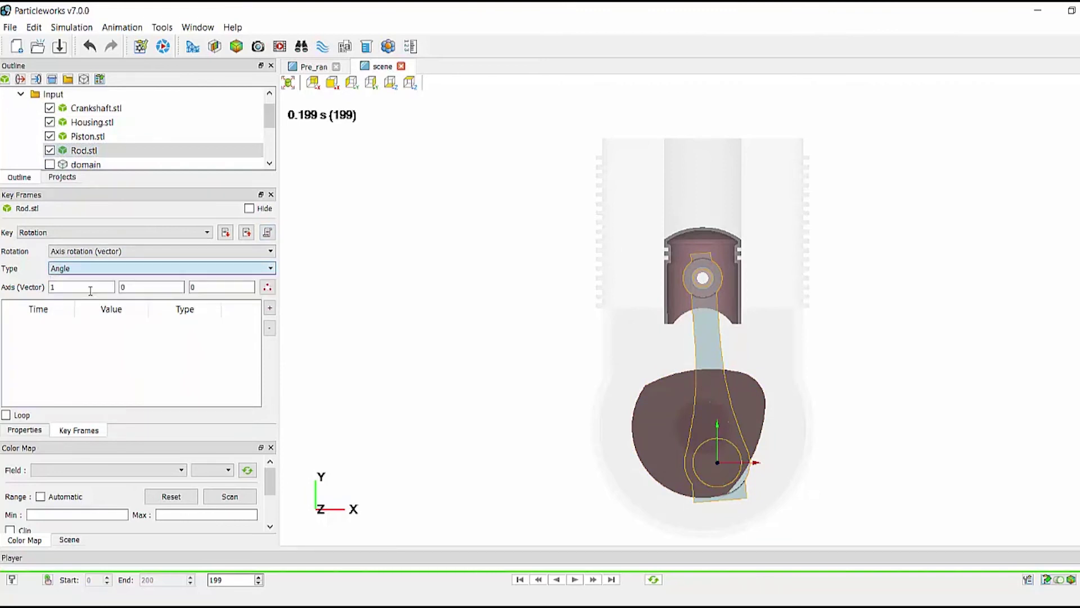
{"action": "left_click", "coordinate": [267, 232]}
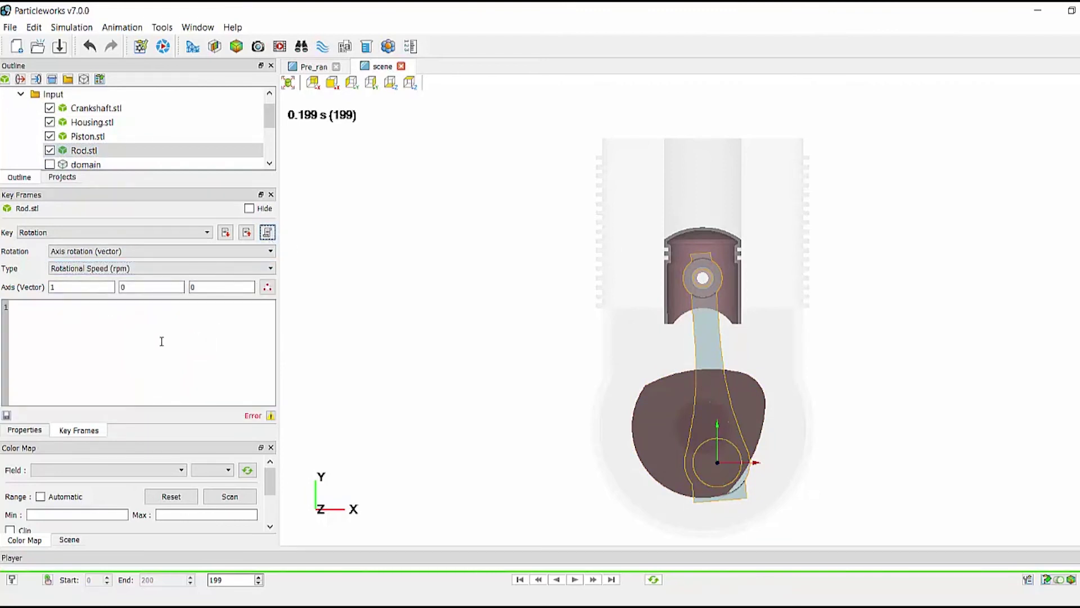
{"action": "left_click", "coordinate": [162, 341]}
{"action": "key", "text": "ctrl+v"}
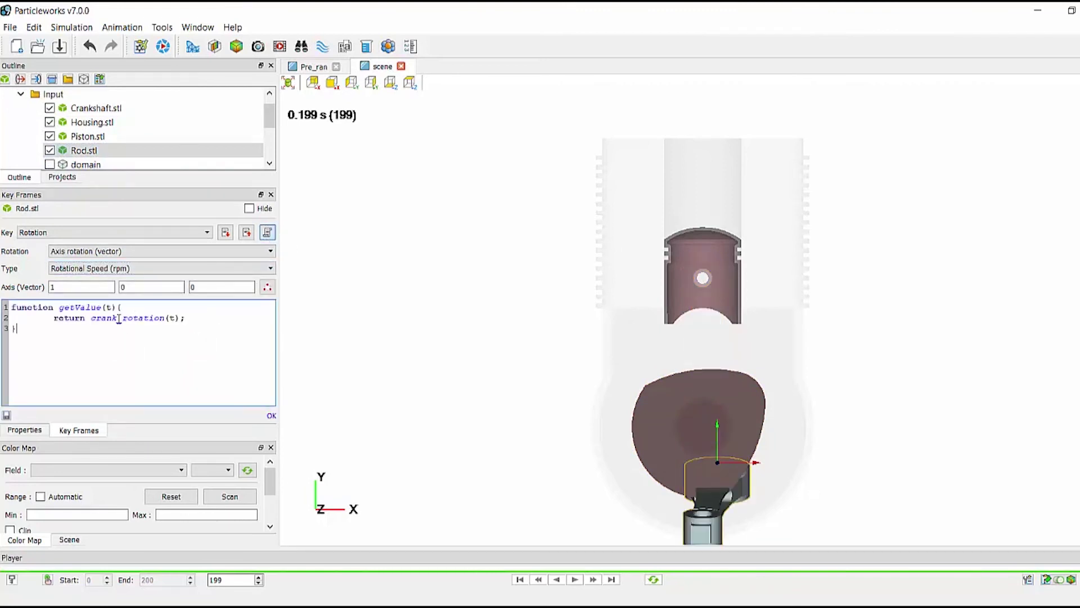
Change the rod's rotation script to return rod_rotation(1,t)
{"action": "left_click_drag", "start_coordinate": [117, 318], "coordinate": [93, 322]}
{"action": "key", "text": "BackSpace"}
{"action": "type", "text": "rod"}
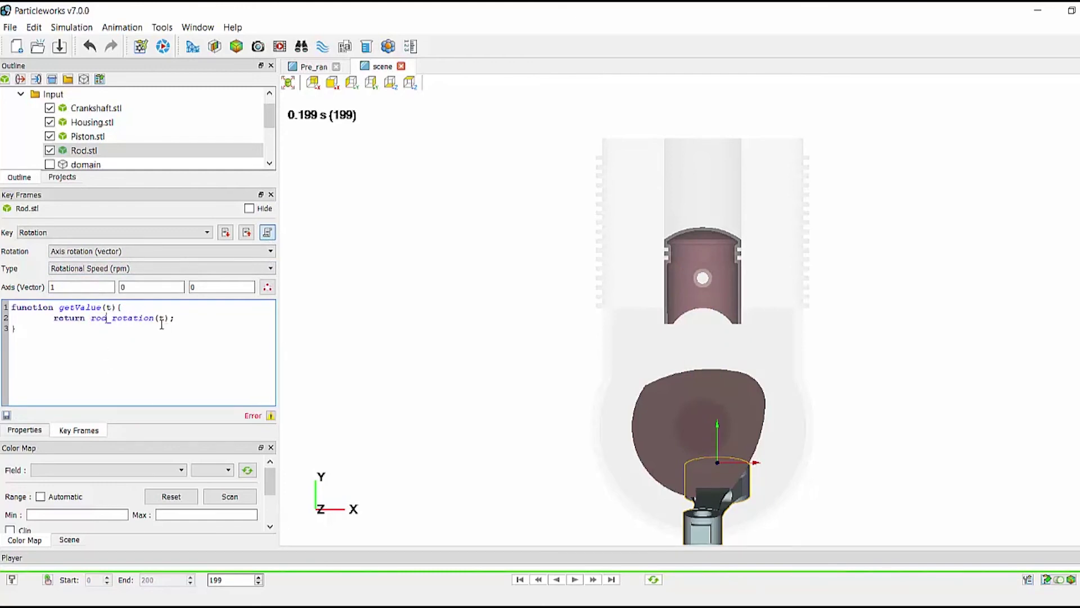
{"action": "left_click", "coordinate": [160, 321]}
{"action": "type", "text": "1,"}
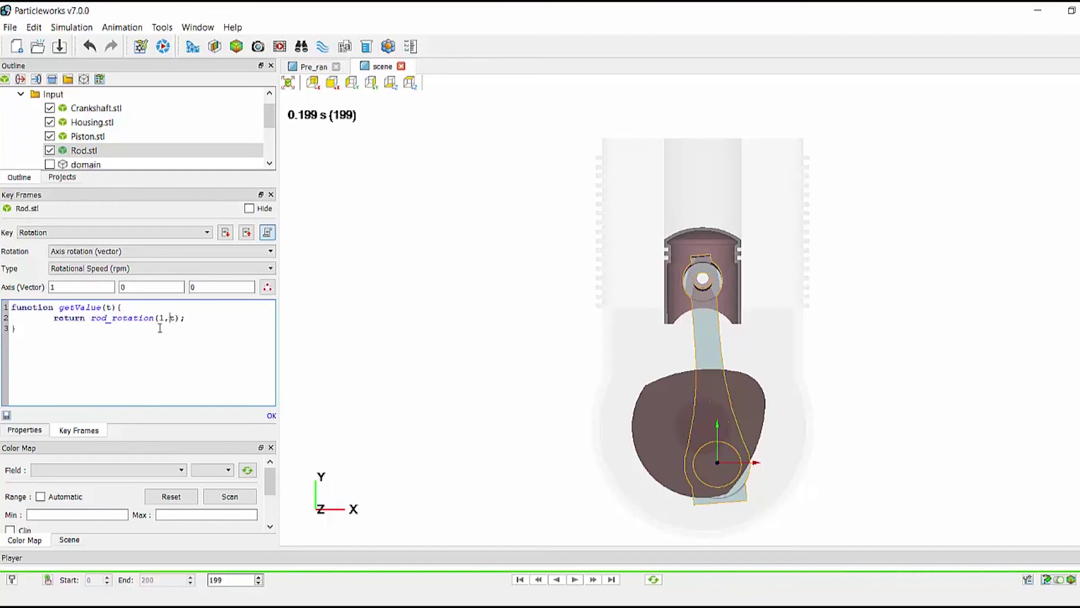
Set the rod's rotation axis vector to 0, 0, 1
{"action": "double_click", "coordinate": [82, 287]}
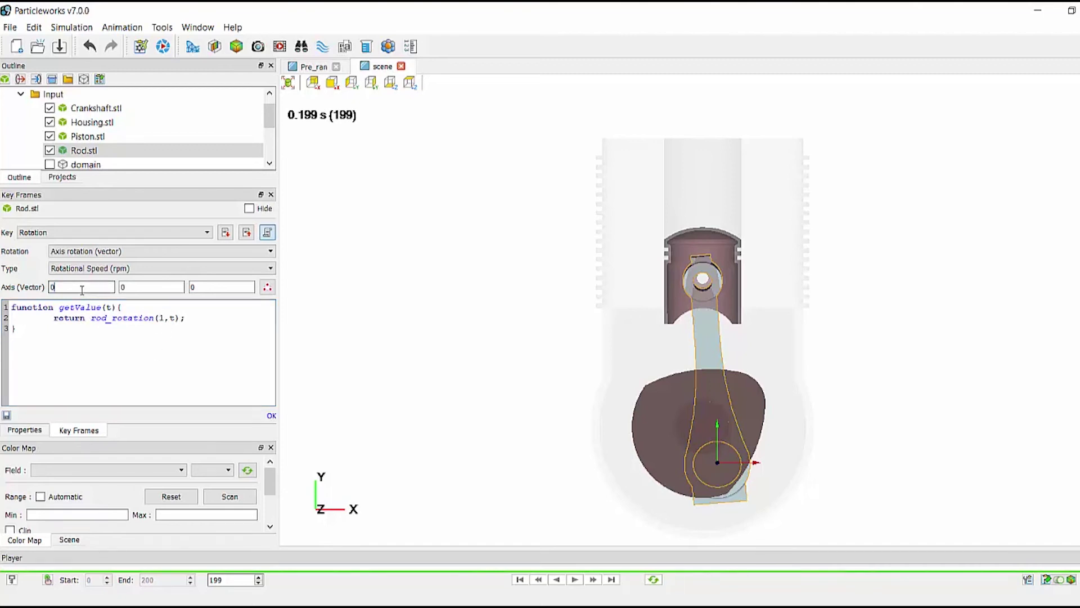
{"action": "key", "text": "Tab"}
{"action": "key", "text": "Tab"}
{"action": "type", "text": "1"}
Copy the rod's rotation script into a script for its Location.0 key, keeping type Position
{"action": "left_click", "coordinate": [128, 342]}
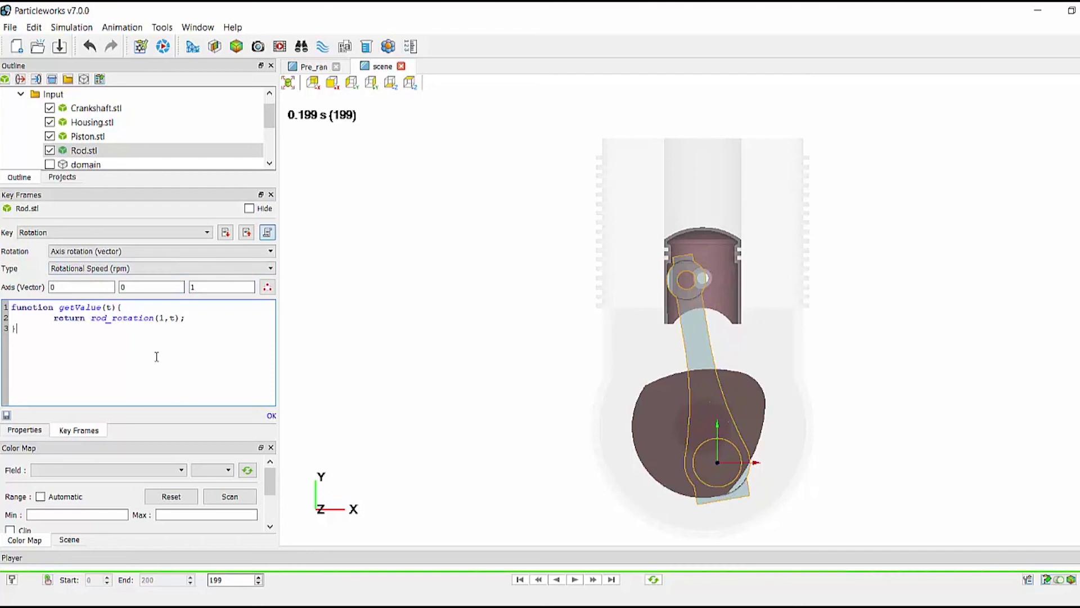
{"action": "key", "text": "ctrl+a"}
{"action": "key", "text": "ctrl+c"}
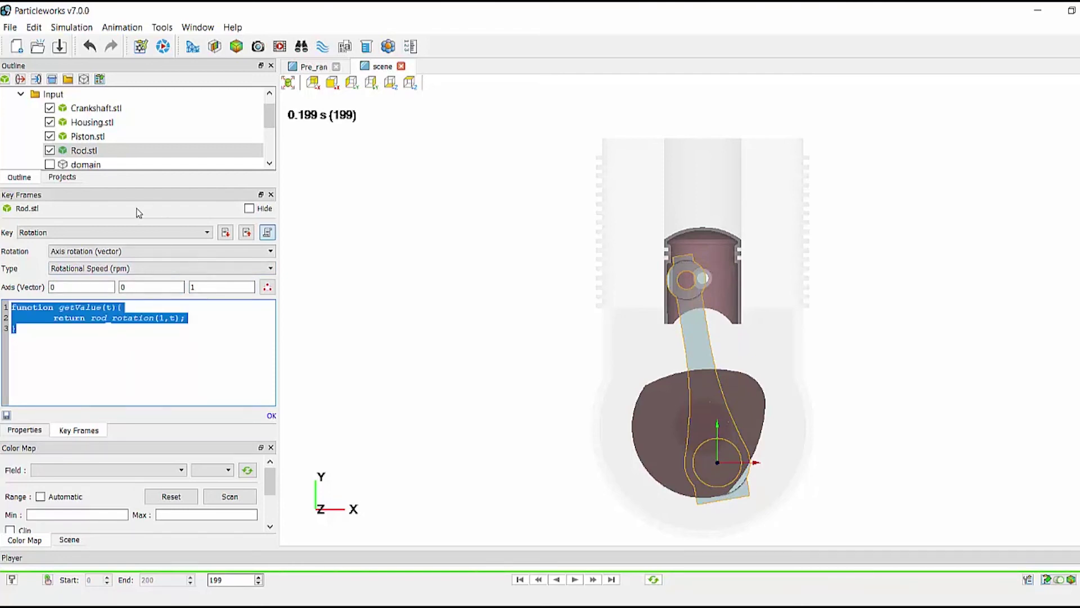
{"action": "left_click", "coordinate": [75, 234]}
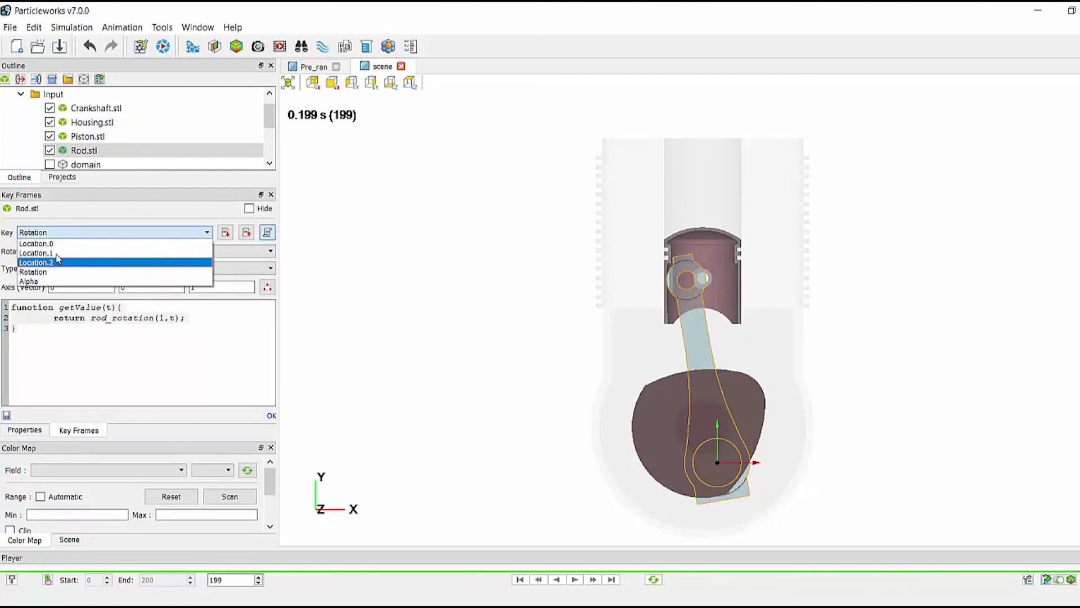
{"action": "left_click", "coordinate": [112, 272]}
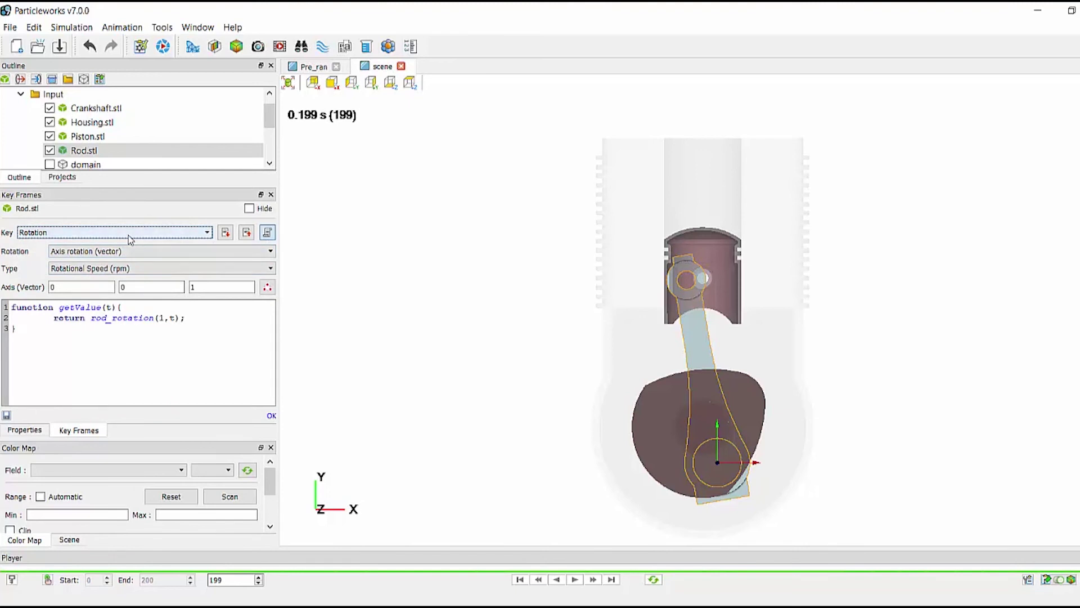
{"action": "left_click", "coordinate": [130, 234]}
{"action": "left_click", "coordinate": [119, 244]}
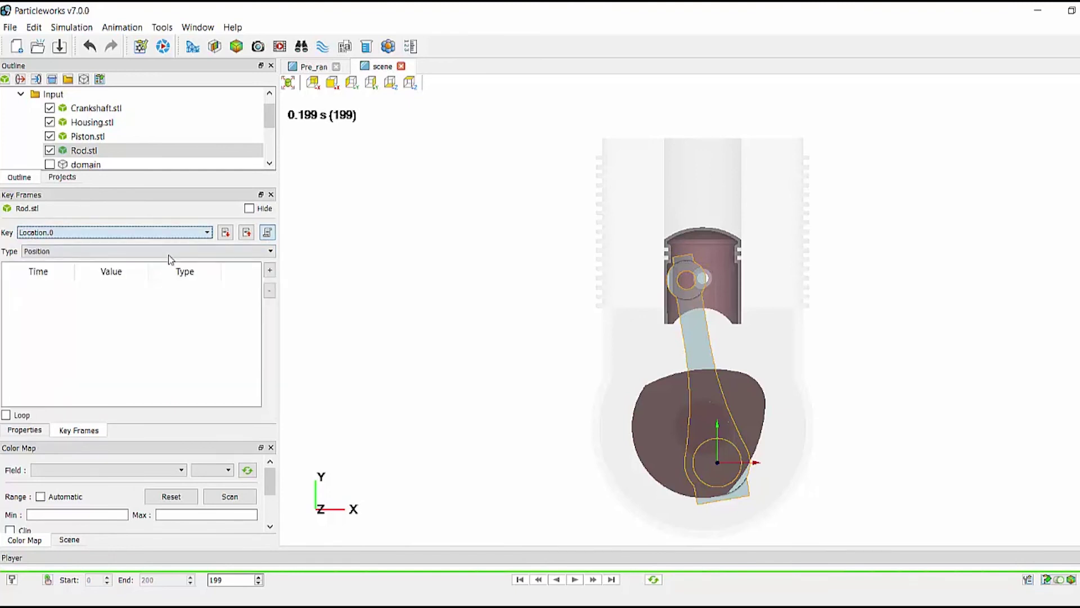
{"action": "left_click", "coordinate": [268, 233]}
{"action": "key", "text": "ctrl+v"}
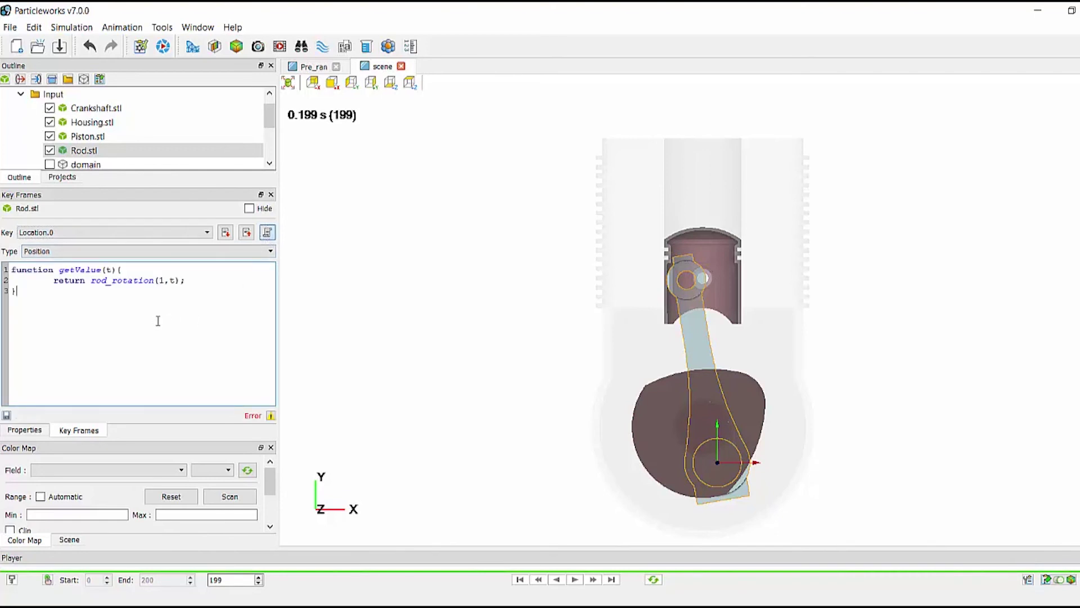
Change the rod's Location.0 script to return rod_horizontal(1,t)
{"action": "left_click_drag", "start_coordinate": [112, 280], "coordinate": [153, 282]}
{"action": "key", "text": "BackSpace"}
{"action": "type", "text": "hori"}
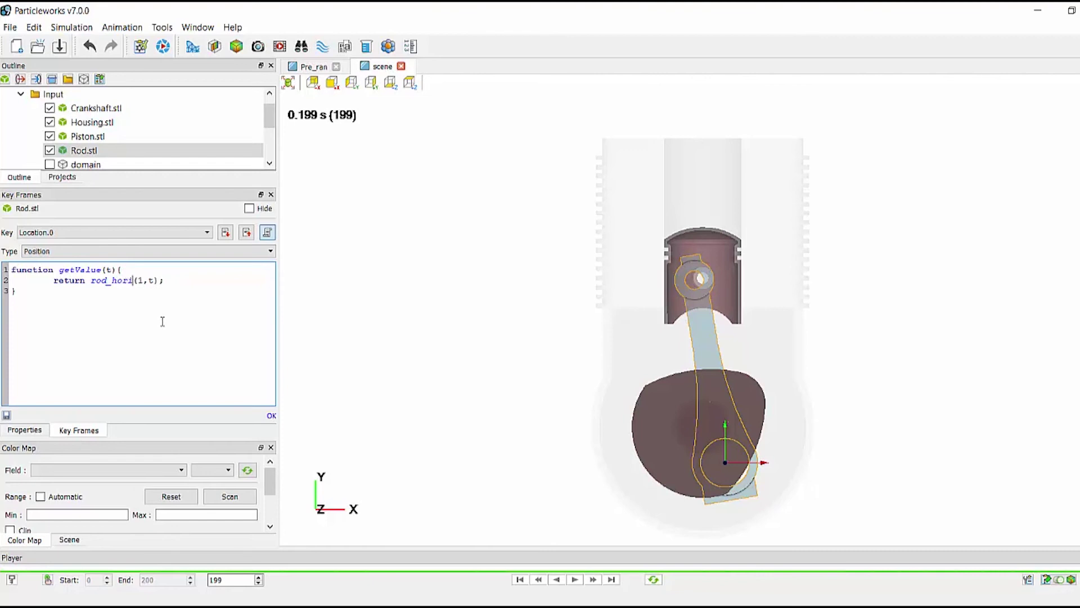
{"action": "type", "text": "zontal"}
Copy the Location.0 script into the rod's Location.1 key script and make it return rod_vertical(1,t)
{"action": "key", "text": "ctrl+a"}
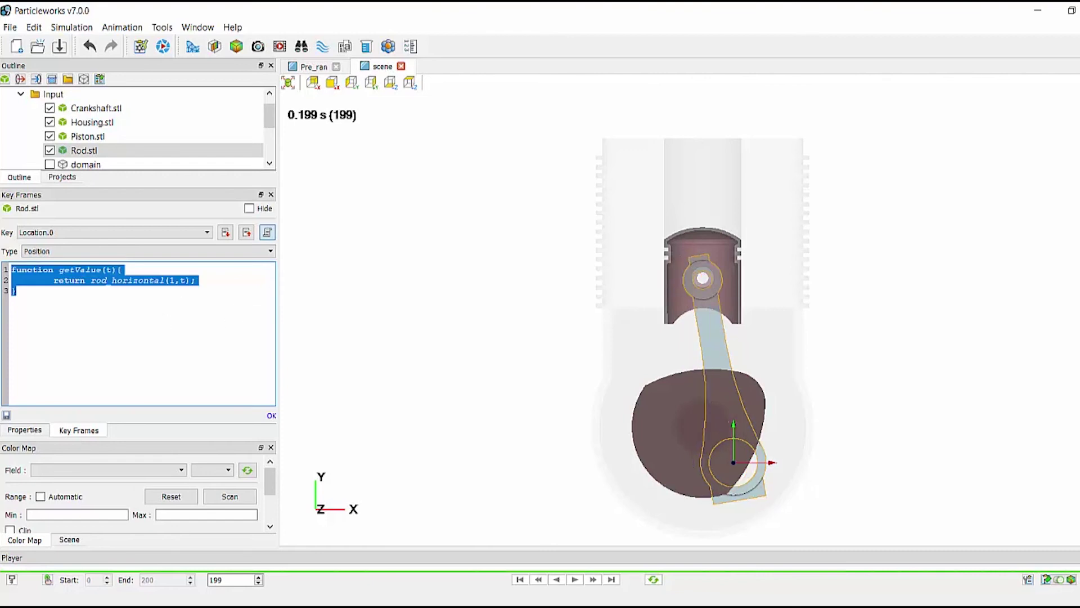
{"action": "left_click", "coordinate": [176, 232]}
{"action": "left_click", "coordinate": [176, 251]}
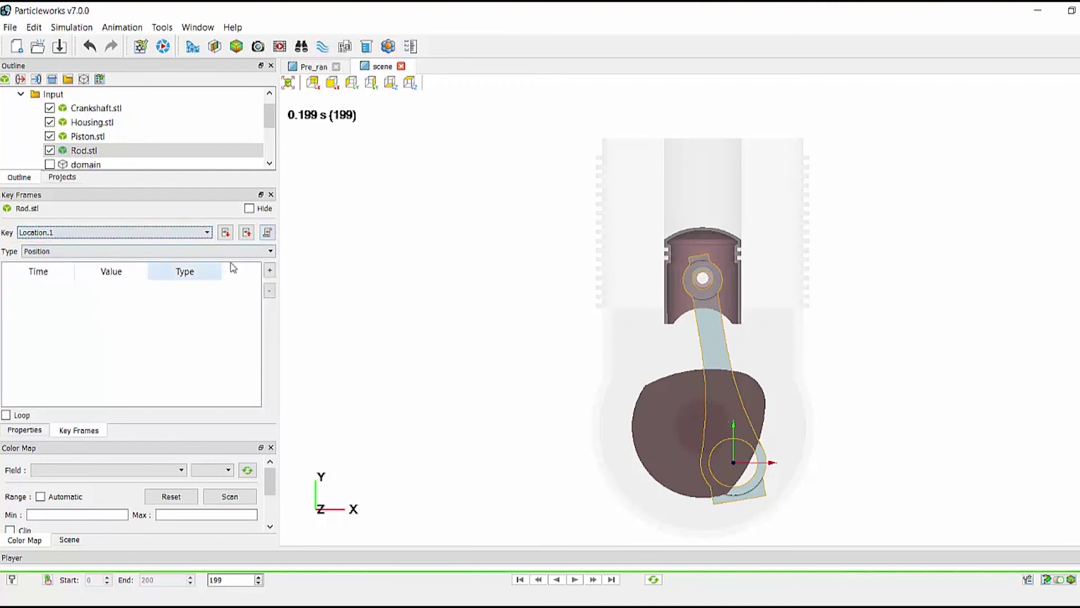
{"action": "left_click", "coordinate": [267, 232]}
{"action": "type", "text": "function getValue(t){ \treturn rod_position(1,t); }"}
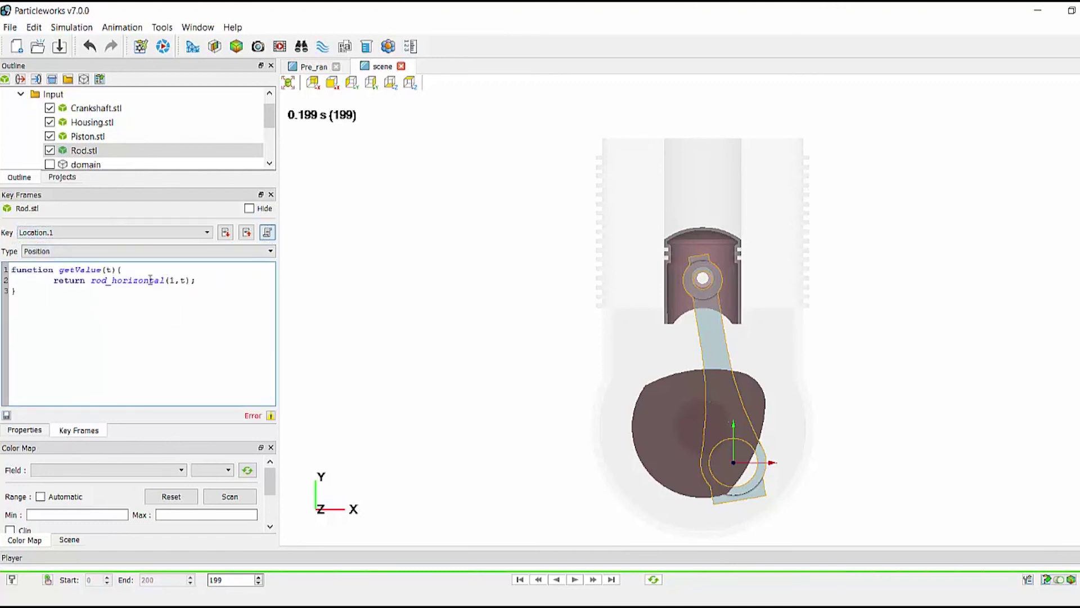
{"action": "left_click_drag", "start_coordinate": [166, 280], "coordinate": [109, 279]}
{"action": "type", "text": "y"}
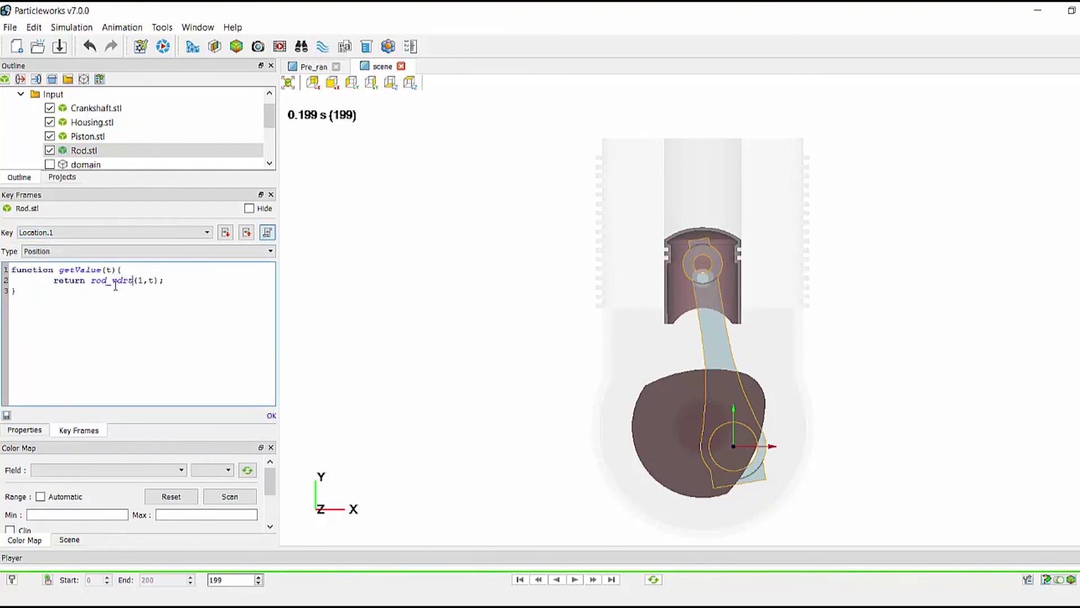
{"action": "type", "text": "ertical"}
Copy the rod's Location.1 script into a script for the piston's Location.1 key, keeping type Position
{"action": "left_click", "coordinate": [150, 340]}
{"action": "key", "text": "ctrl+a"}
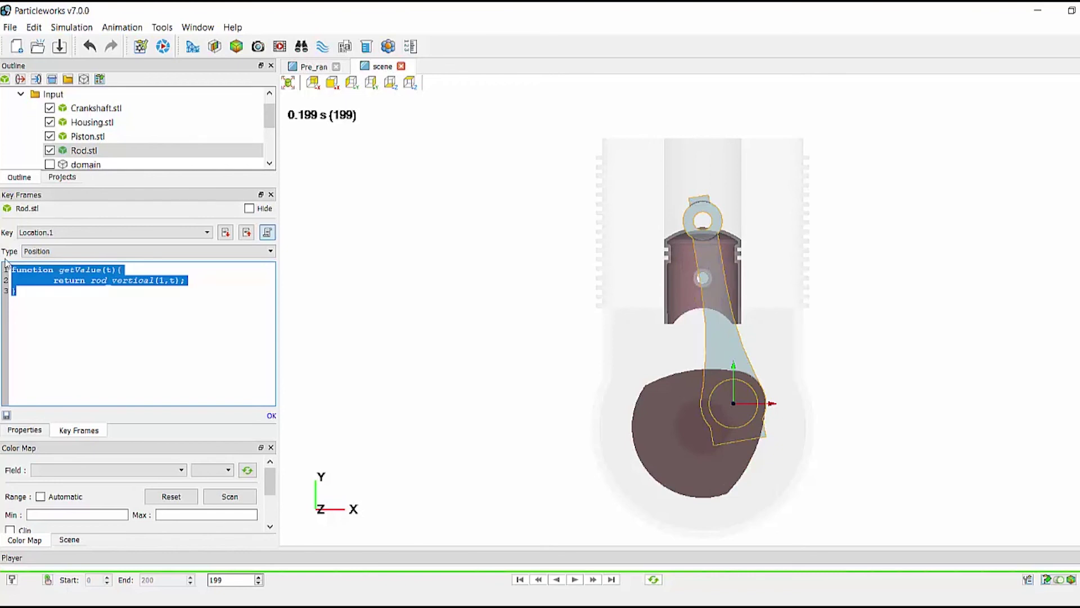
{"action": "left_click", "coordinate": [89, 137]}
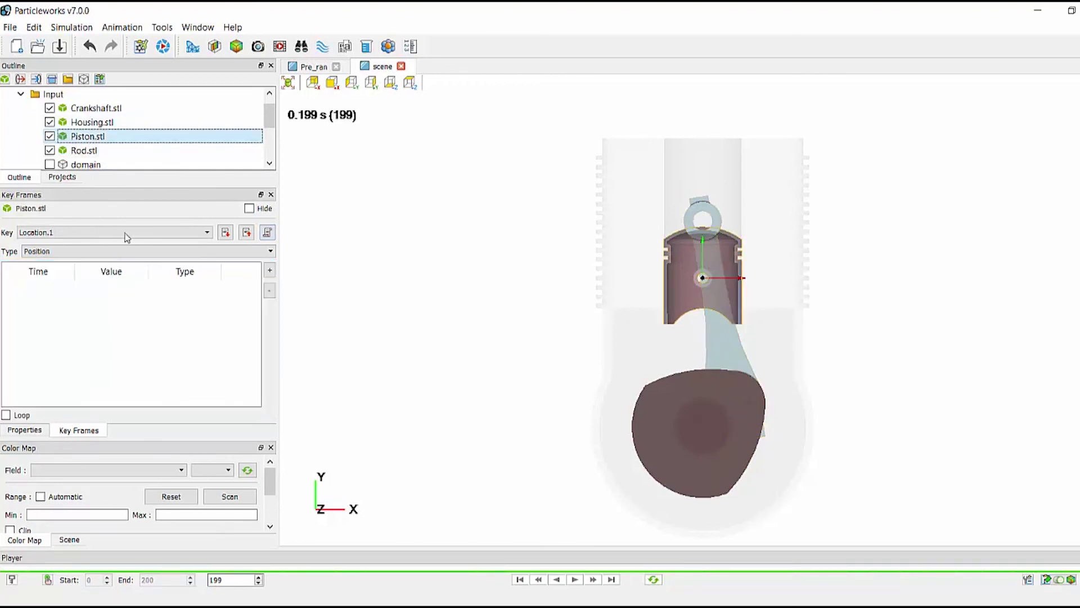
{"action": "left_click", "coordinate": [268, 232]}
{"action": "type", "text": "function getValue(t) { \treturn rod_vertical(1,t); }"}
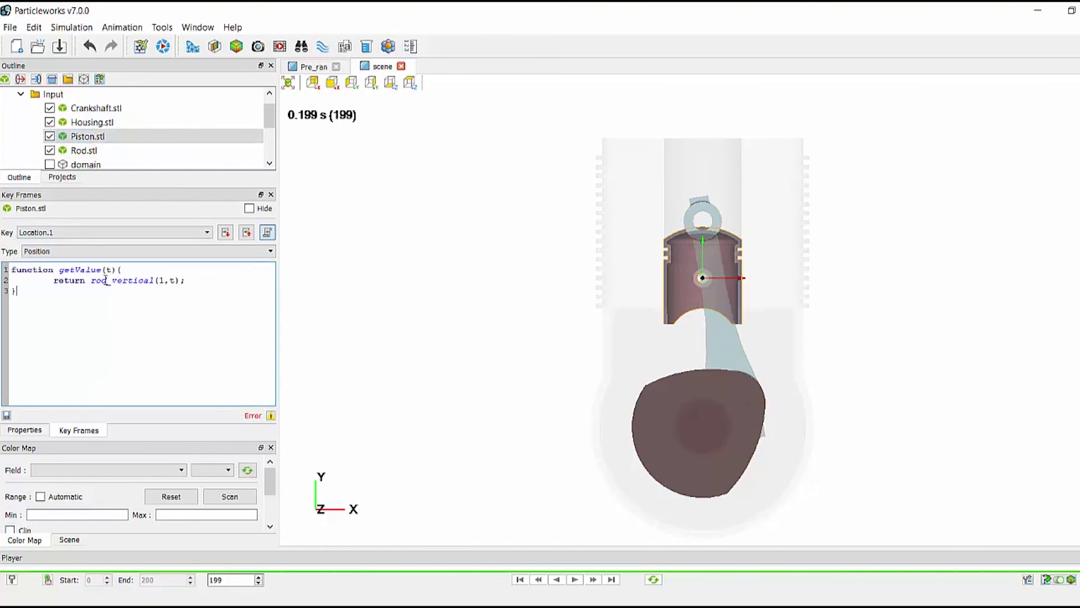
Make the piston's Location.1 script return piston_vertical(1,t) and play the animation
{"action": "left_click_drag", "start_coordinate": [92, 280], "coordinate": [90, 280]}
{"action": "type", "text": "piston"}
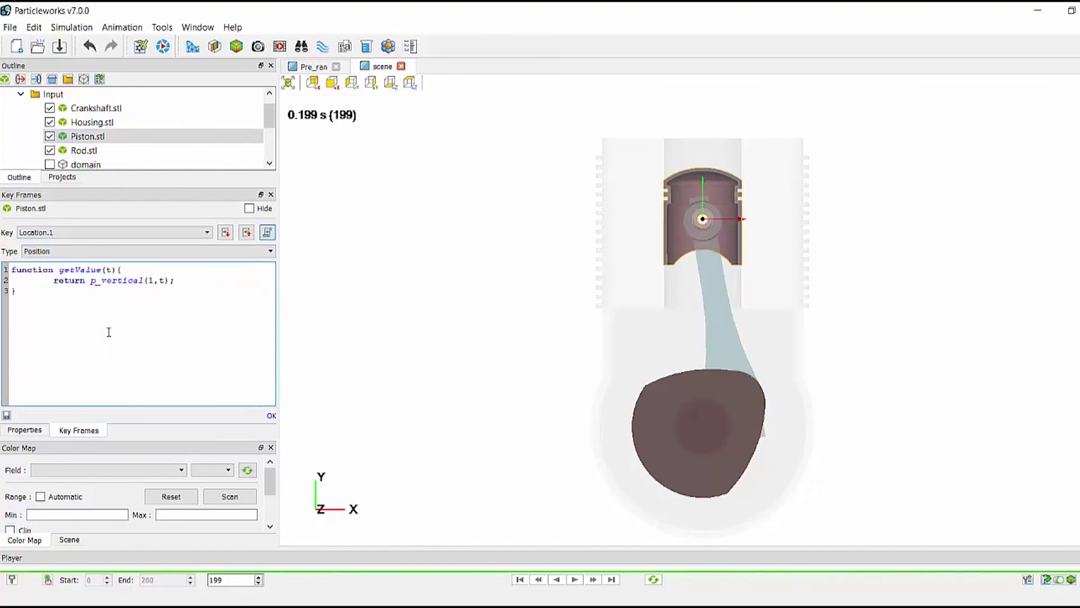
{"action": "left_click", "coordinate": [107, 361]}
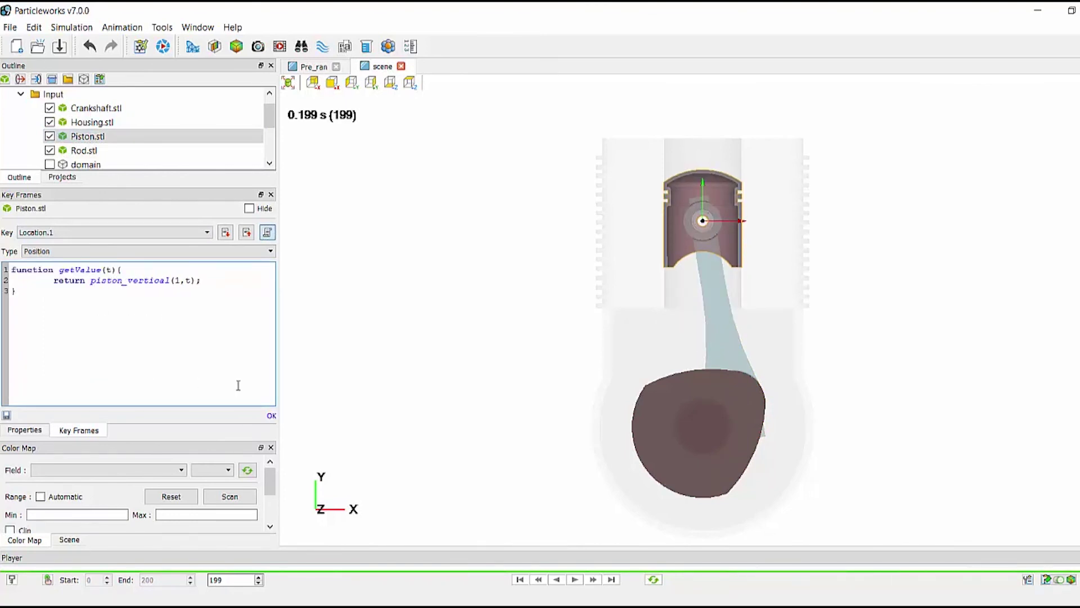
{"action": "left_click", "coordinate": [575, 579]}
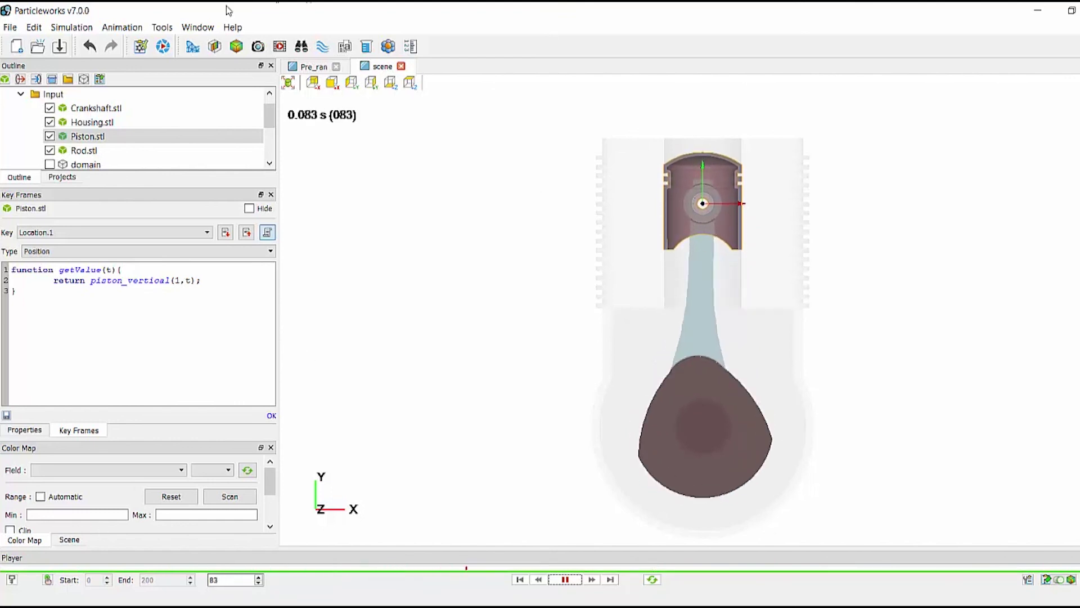
Set input_rpm to 1200 and edit ramp_length in the scene's common script, and return the animation to its first frame
{"action": "left_click", "coordinate": [122, 27]}
{"action": "left_click", "coordinate": [223, 89]}
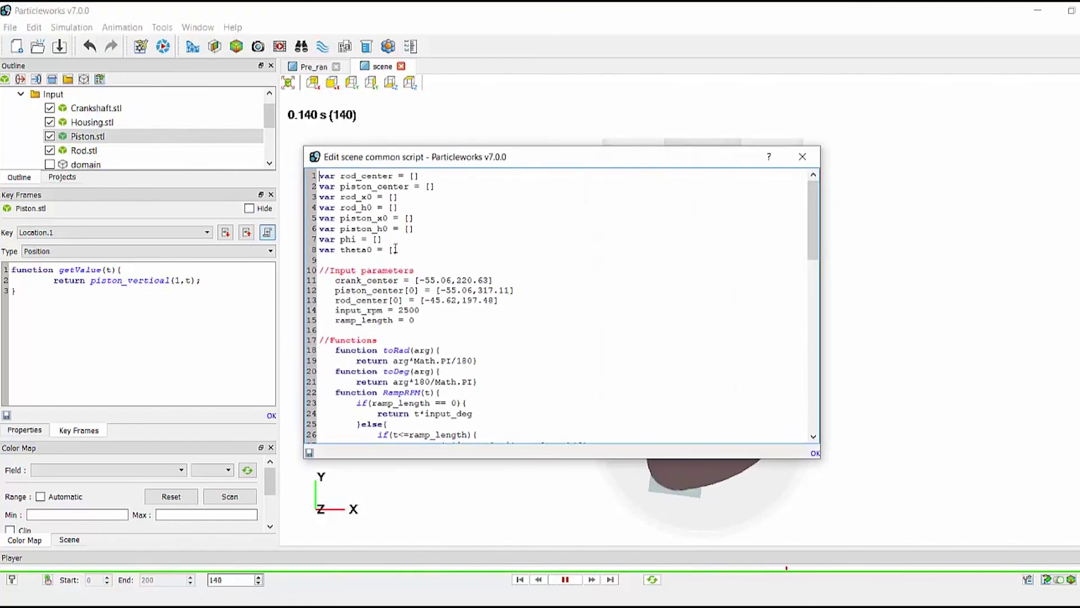
{"action": "scroll", "coordinate": [428, 247], "scroll_direction": "down", "scroll_amount": 2}
{"action": "left_click_drag", "start_coordinate": [422, 245], "coordinate": [394, 244]}
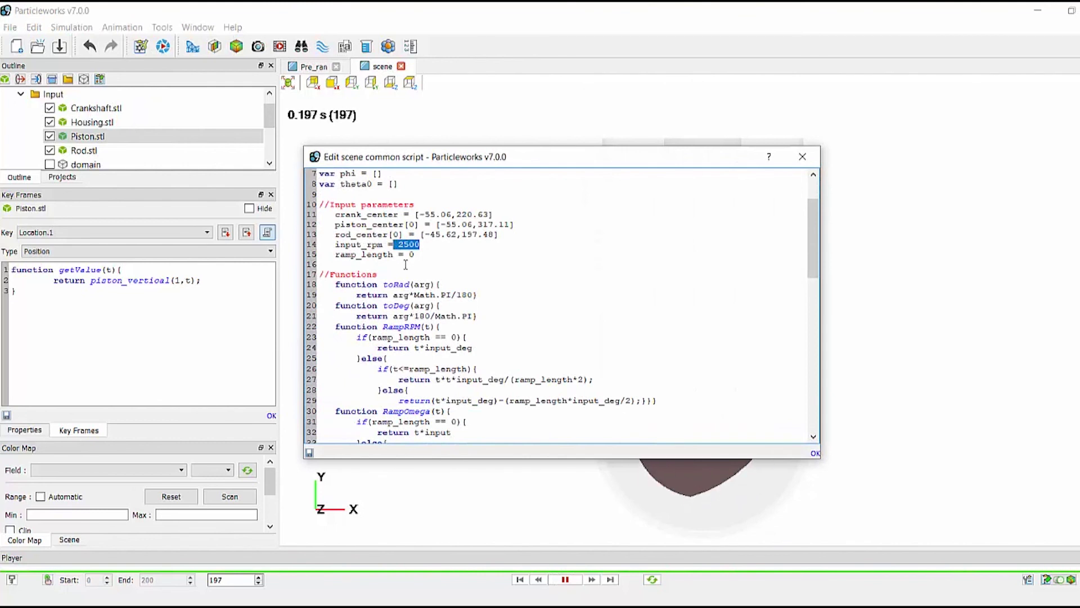
{"action": "type", "text": "1200"}
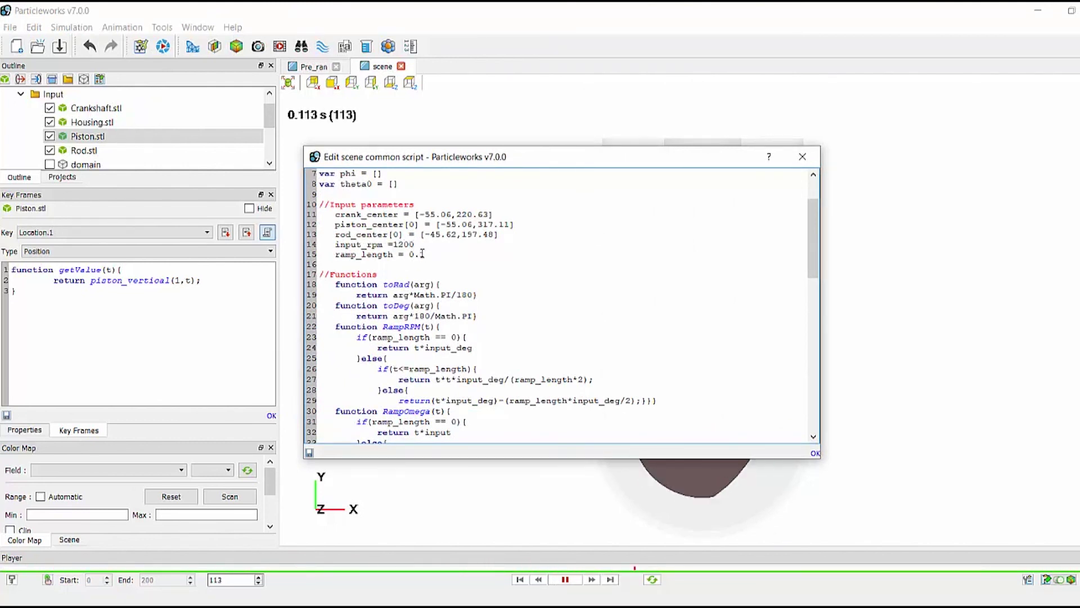
{"action": "left_click", "coordinate": [803, 156]}
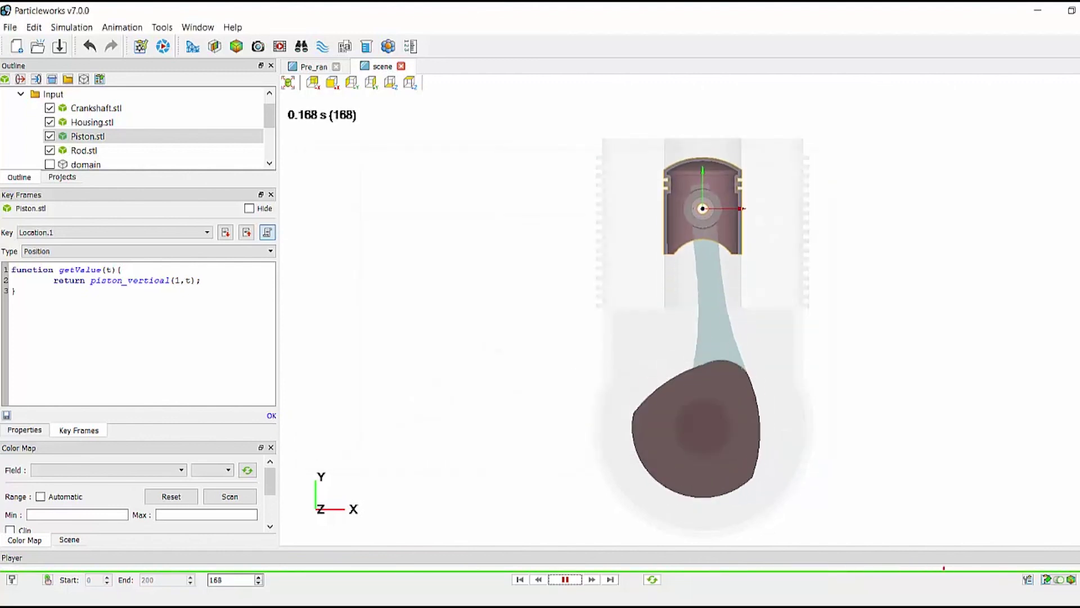
{"action": "left_click", "coordinate": [521, 579]}
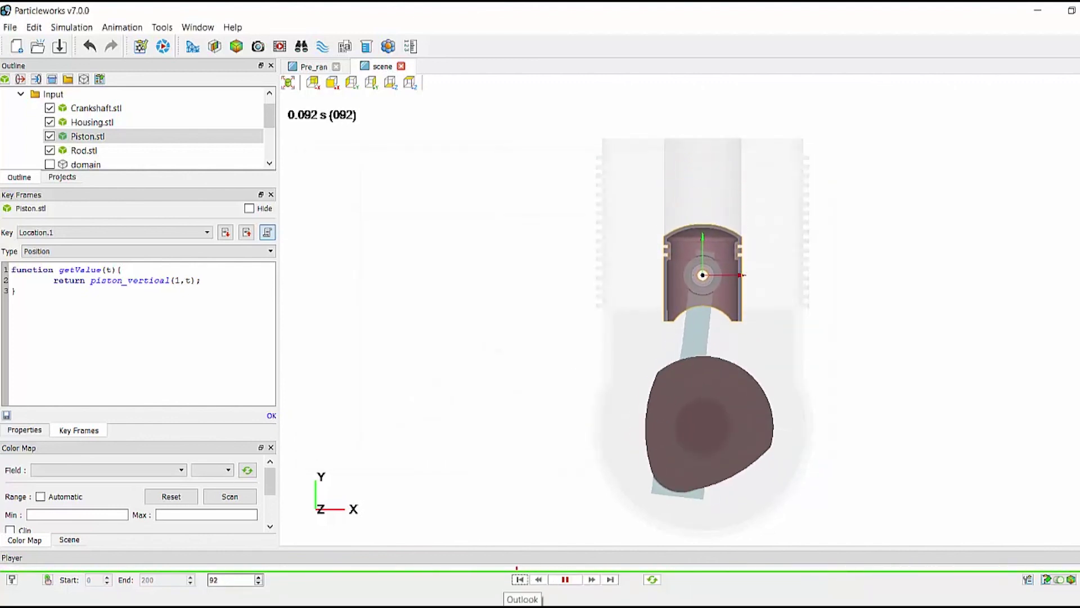
Deselect the piston and bring up the available actions for the PistonDemo project's scene
{"action": "left_click", "coordinate": [366, 338]}
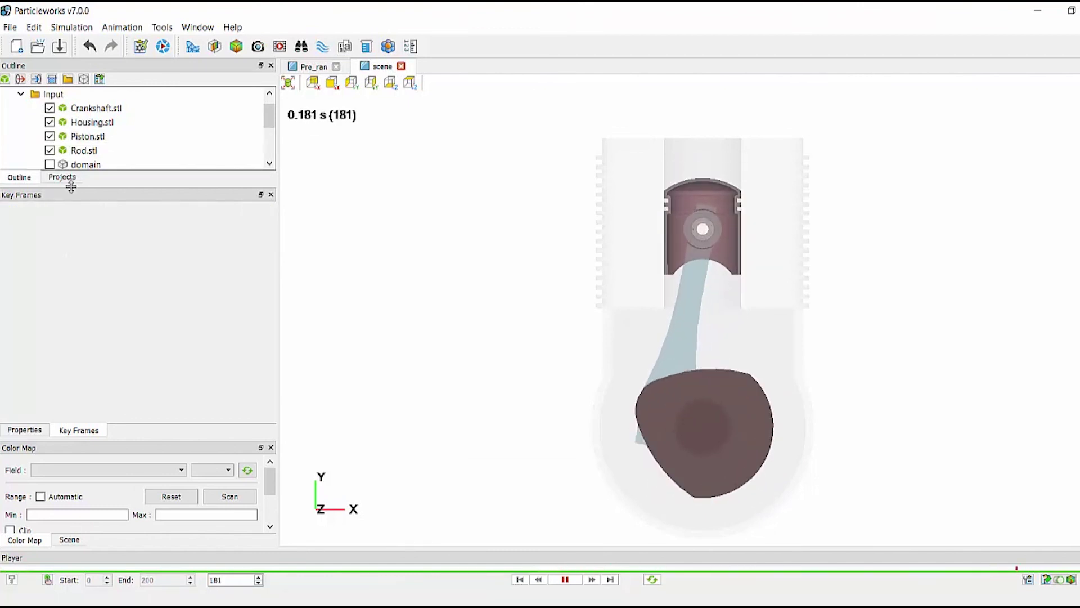
{"action": "left_click", "coordinate": [62, 177]}
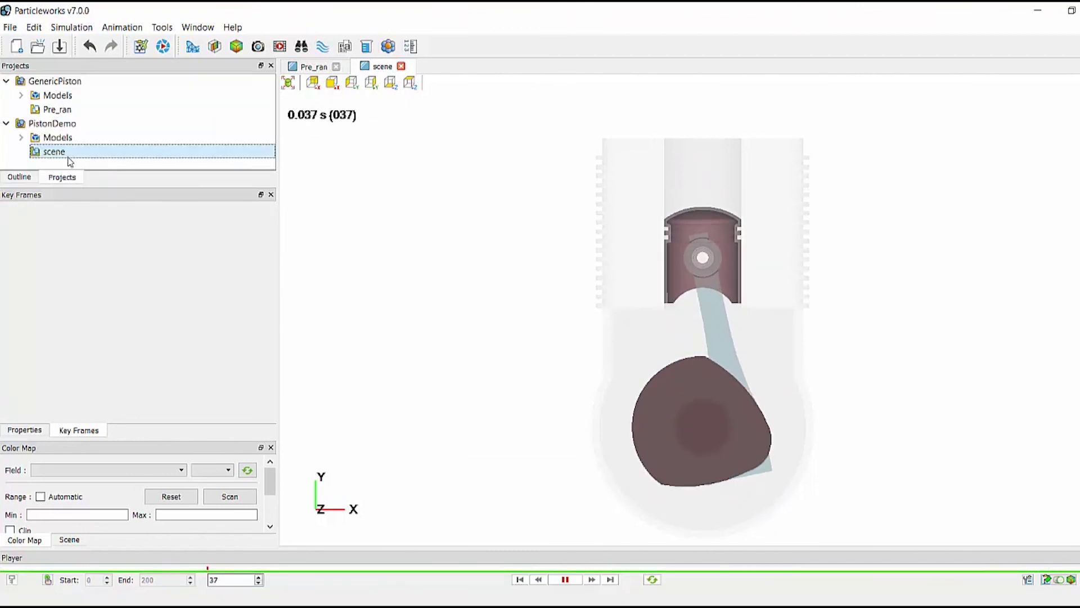
{"action": "right_click", "coordinate": [68, 159]}
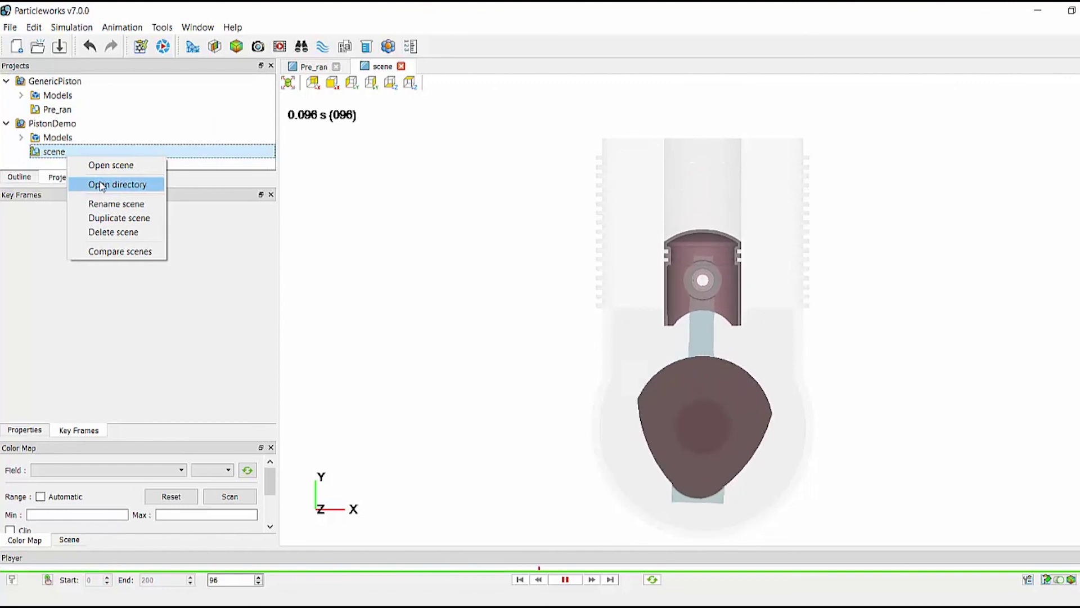